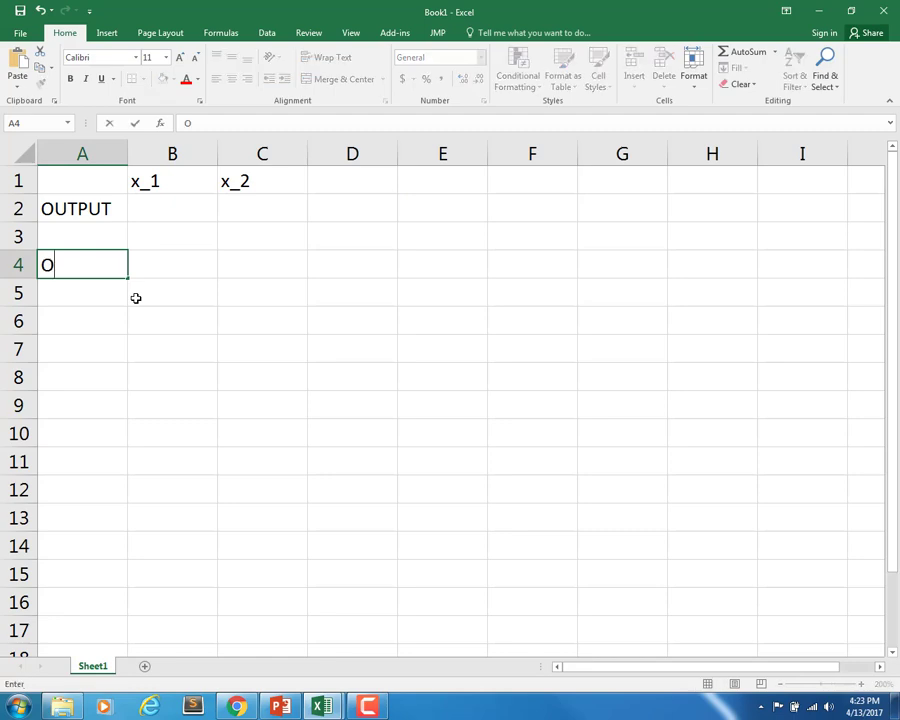
# Step: Label cell A4 "Objective Fn"
pyautogui.write('Fun')
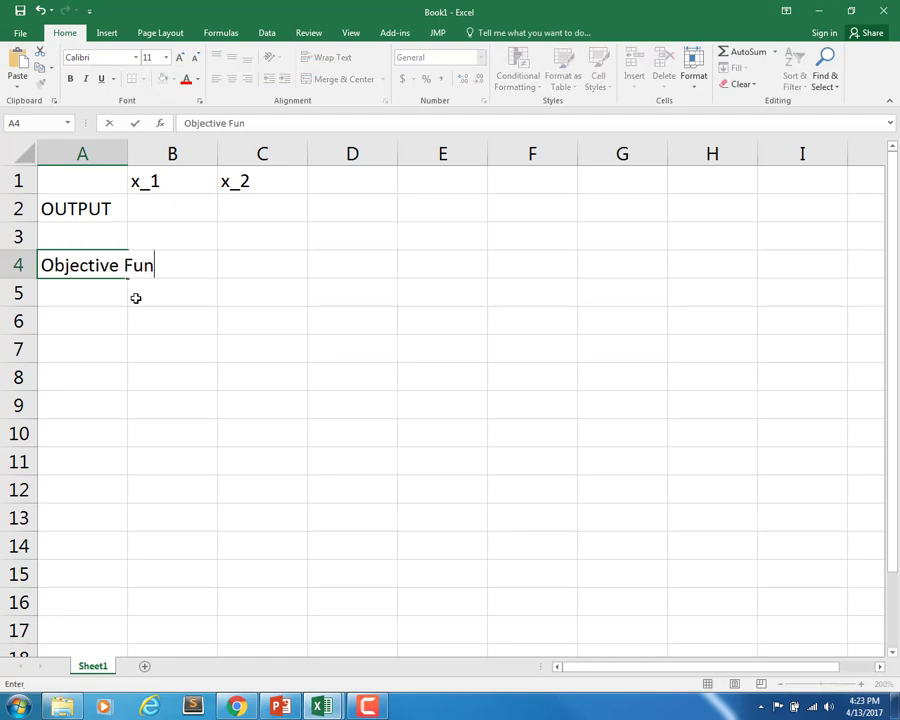
pyautogui.press('BackSpace')
pyautogui.press('BackSpace')
pyautogui.write('n')
pyautogui.hotkey('ctrl', 'Return')
# Step: Enter the constraint heading "s.t." in cell A5, below the objective function label
pyautogui.press('Down')
pyautogui.write('st.')
pyautogui.press('BackSpace')
pyautogui.press('BackSpace')
pyautogui.write('t')
pyautogui.press('BackSpace')
pyautogui.write('.t.')
pyautogui.press('Return')
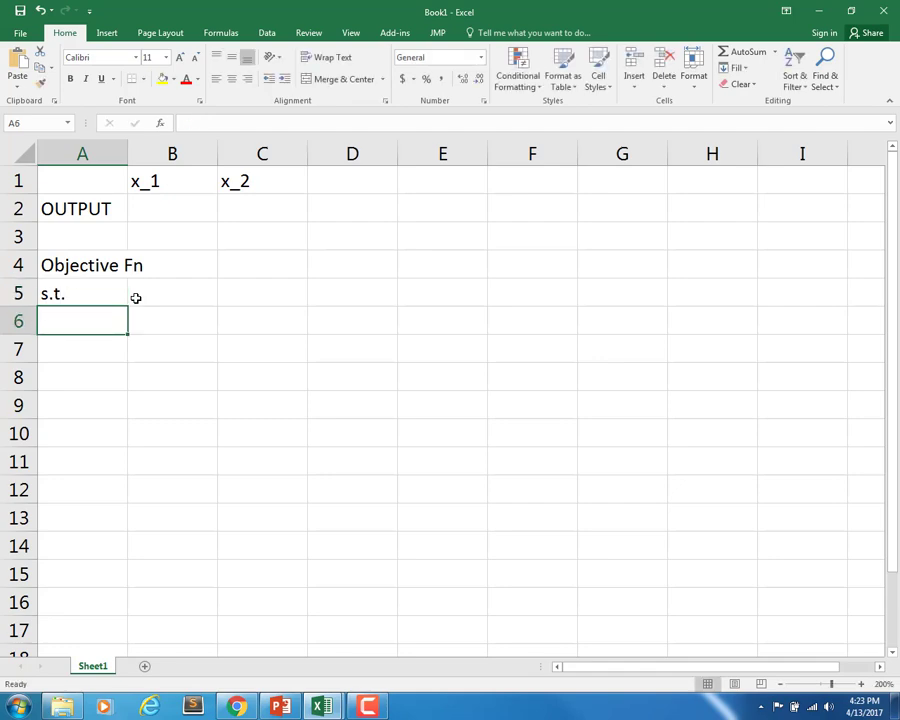
# Step: Label the two constraint rows "Cutting Hours" in A6 and "Sewing Hours" in A7
pyautogui.write('S.t.')
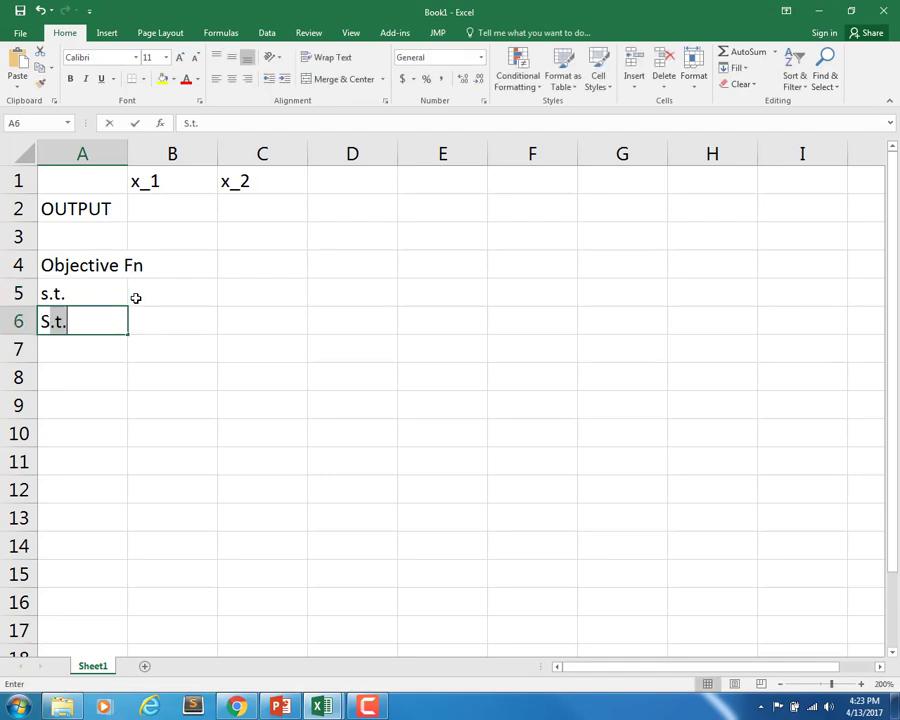
pyautogui.press('BackSpace')
pyautogui.press('BackSpace')
pyautogui.write('Cutting Hours')
pyautogui.press('Return')
pyautogui.write('Sewing Hours')
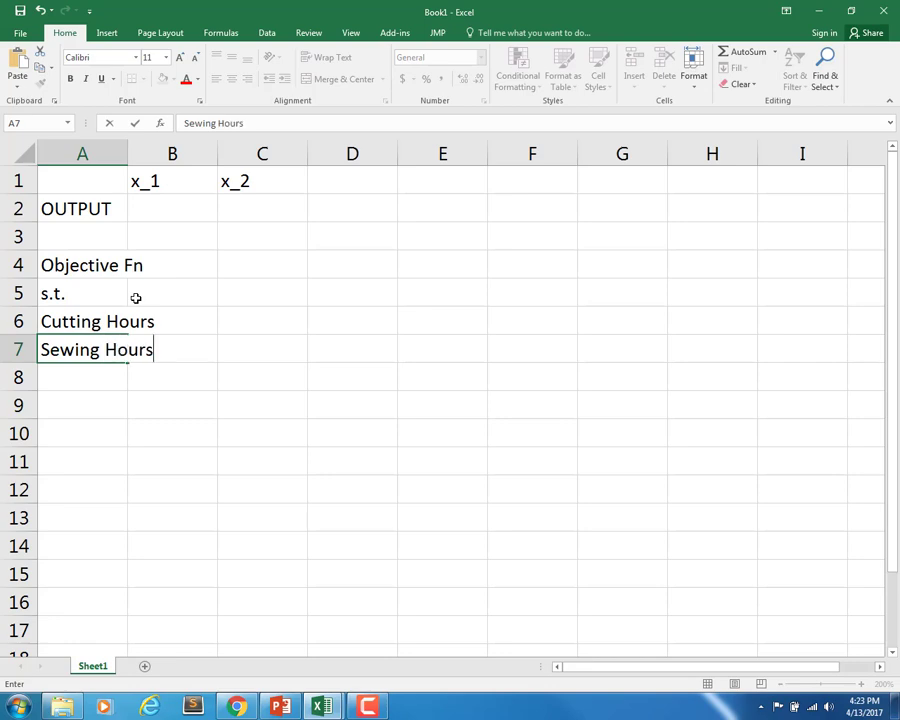
pyautogui.press('Tab')
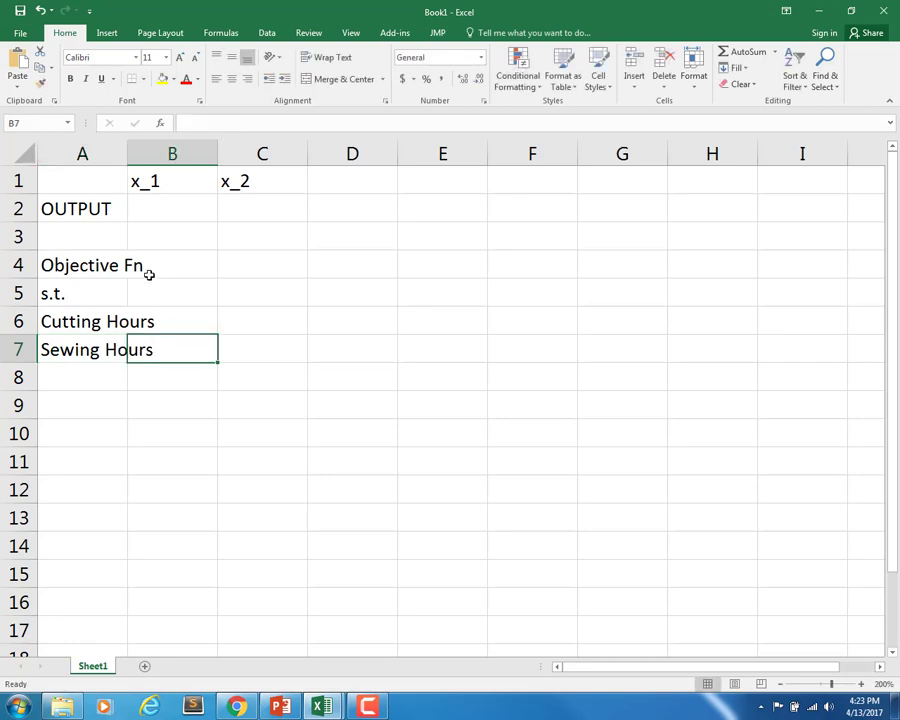
# Step: Autofit column A to its labels and center the contents of columns B through G
pyautogui.doubleClick(128, 152)
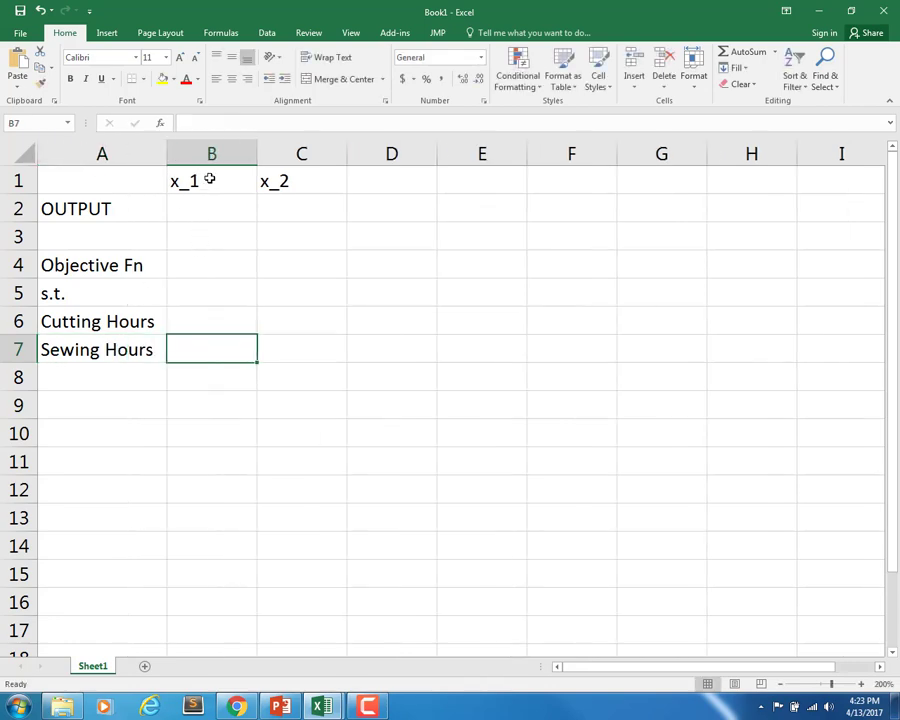
pyautogui.moveTo(213, 152); pyautogui.dragTo(639, 171)
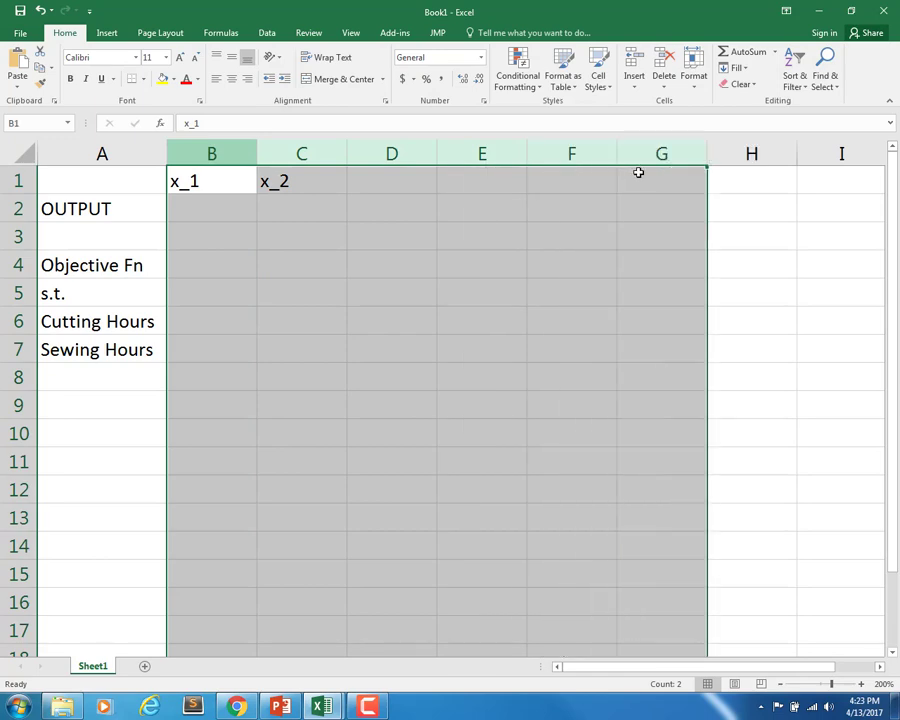
pyautogui.click(232, 80)
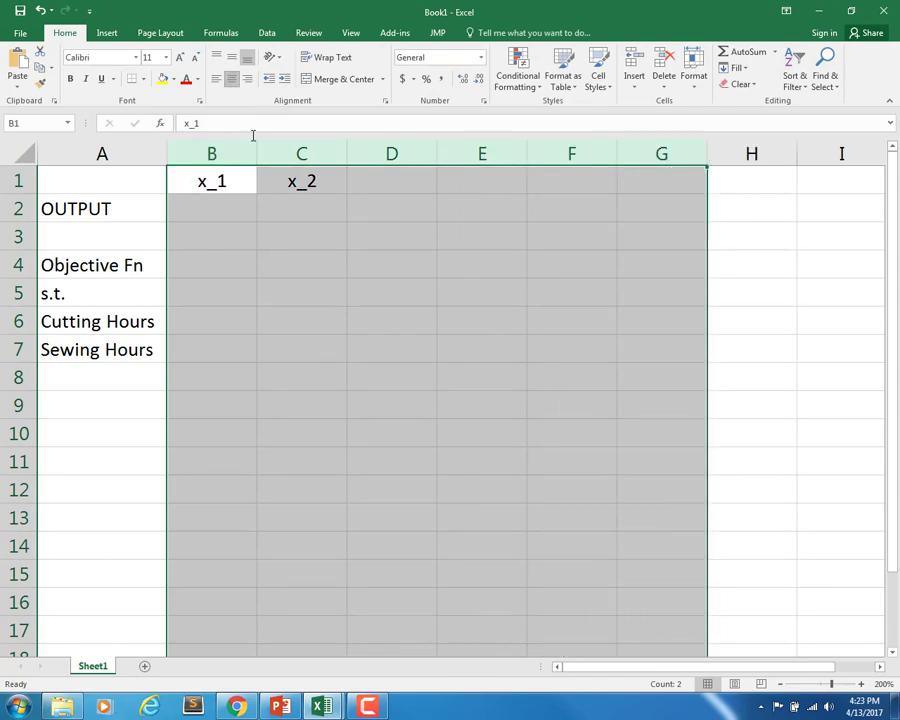
# Step: Shade the output cells B2:C2 with the fill color Blue, Accent 1, Lighter 80%
pyautogui.click(215, 212)
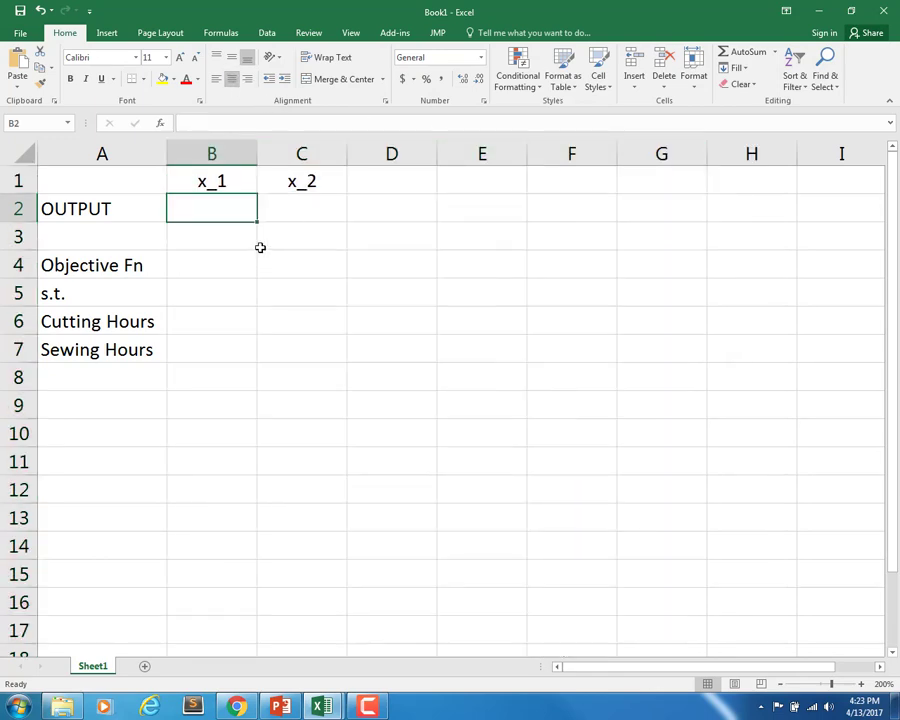
pyautogui.hotkey('shift', 'Right')
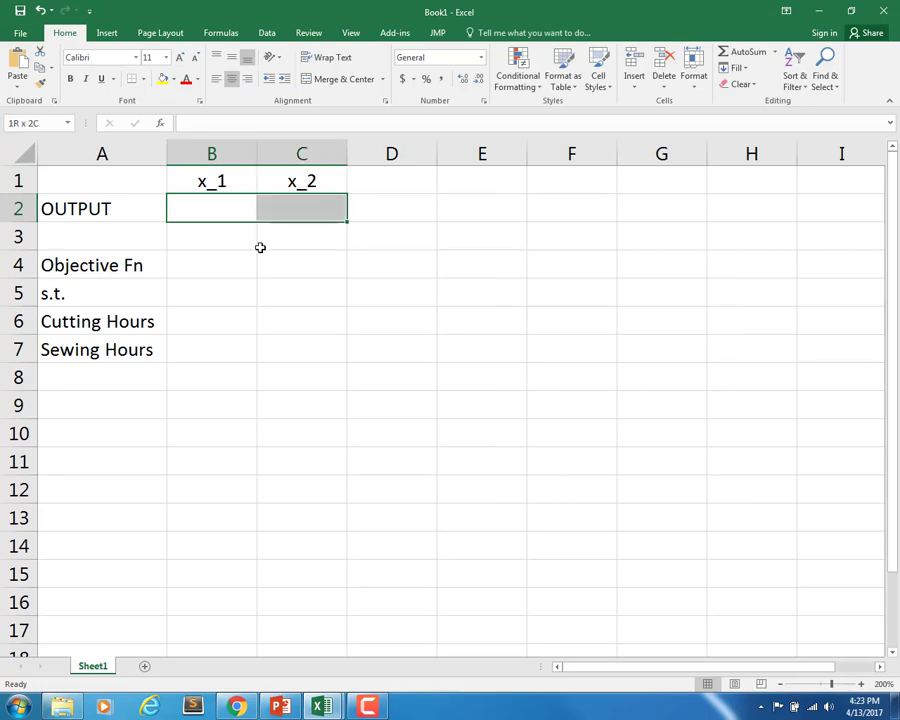
pyautogui.click(173, 80)
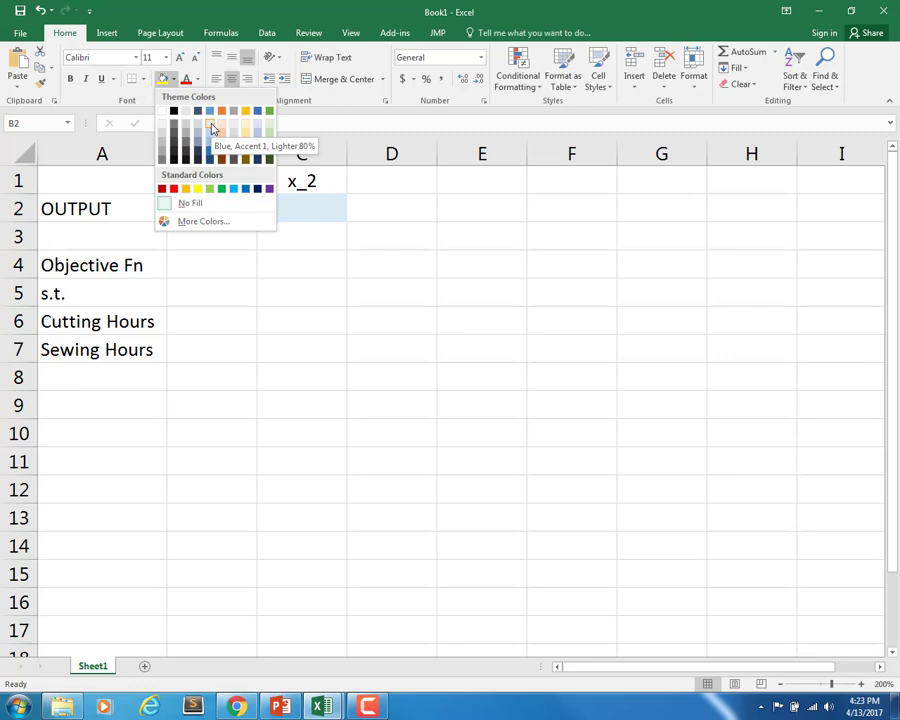
pyautogui.click(211, 128)
# Step: Enter the objective function coefficients 4 for x_1 in B4 and 3 for x_2 in C4
pyautogui.click(241, 268)
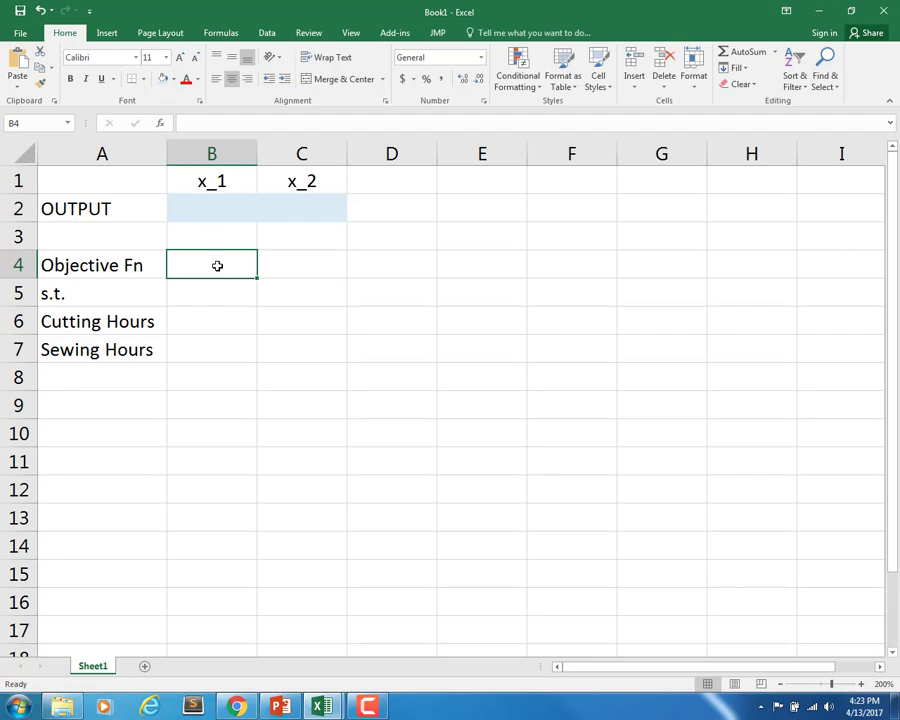
pyautogui.write('4')
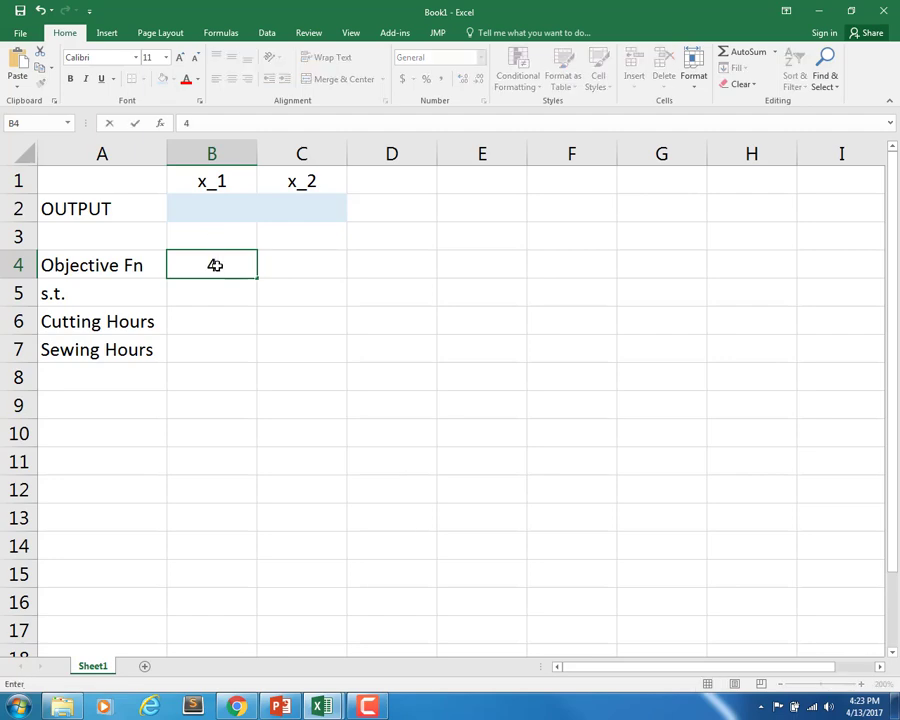
pyautogui.press('Tab')
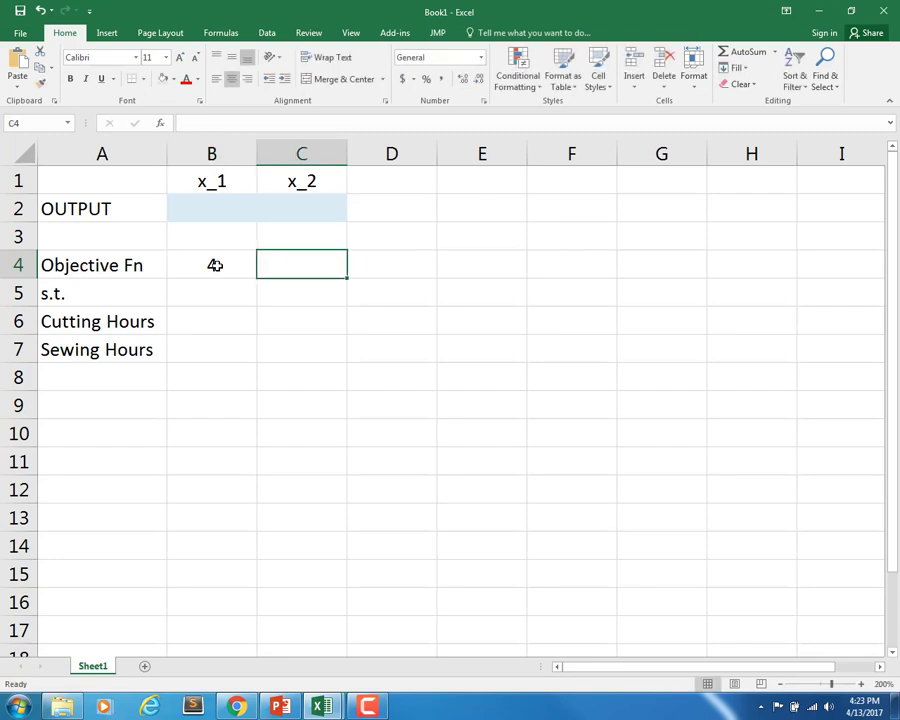
pyautogui.write('3')
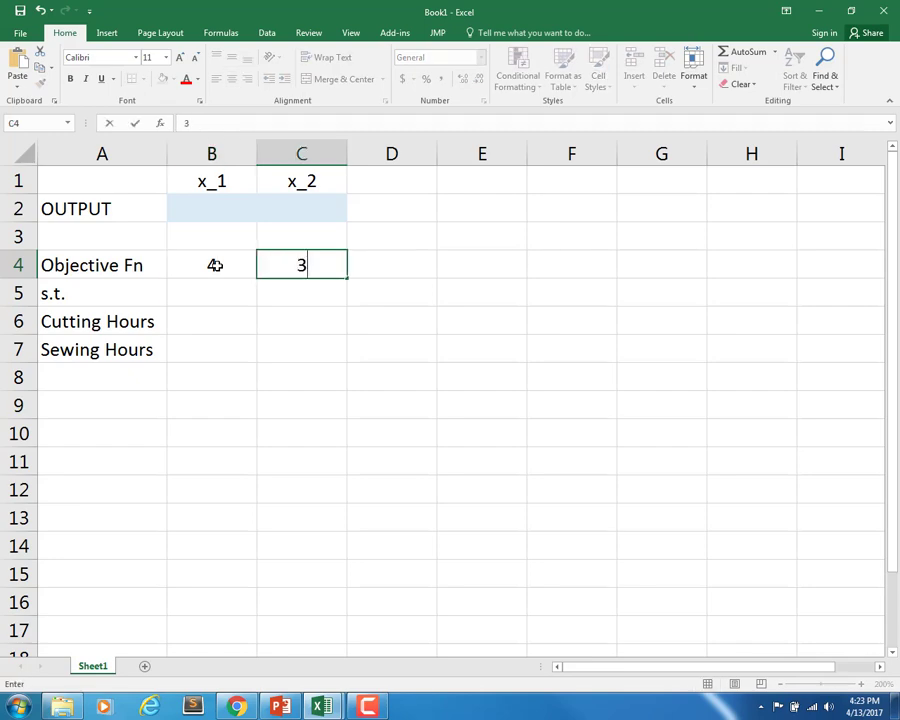
pyautogui.press('Return')
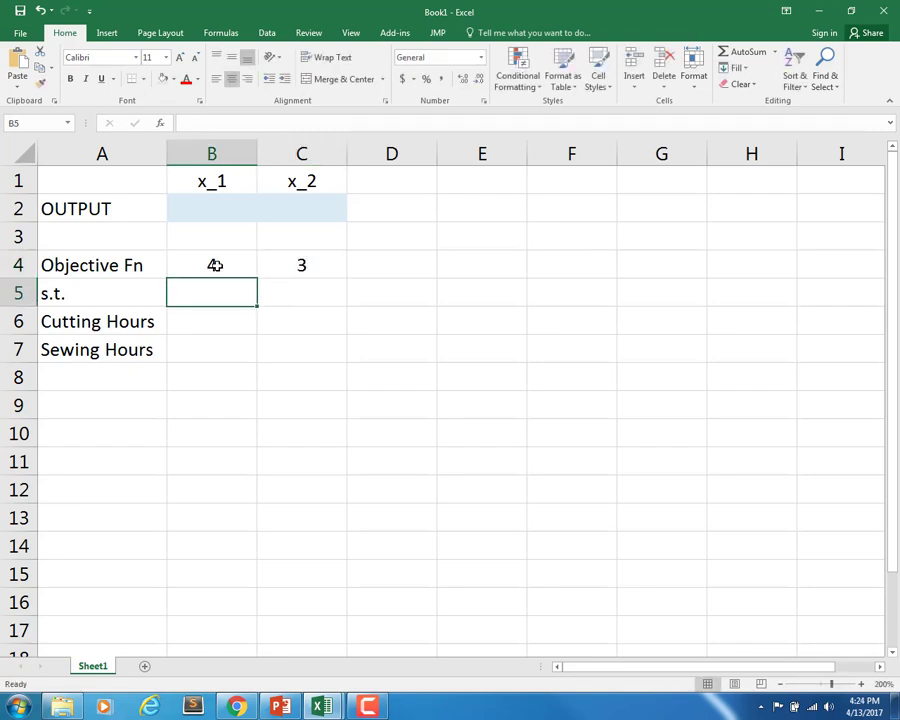
# Step: Enter the Cutting Hours coefficients 1.5 for x_1 in B6 and 2 for x_2 in C6
pyautogui.click(196, 322)
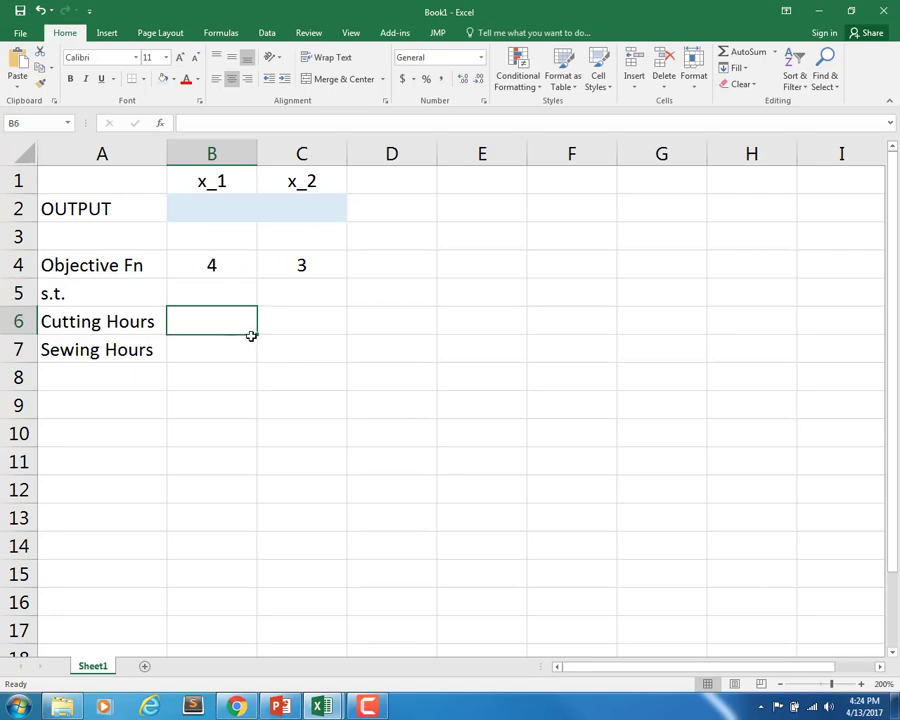
pyautogui.write('1.5')
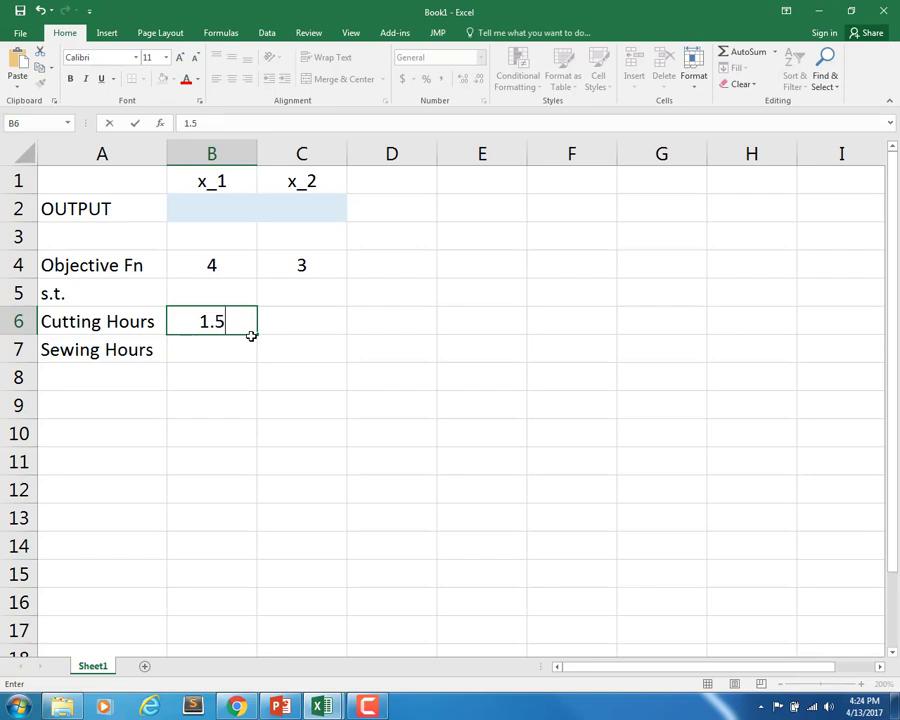
pyautogui.press('Tab')
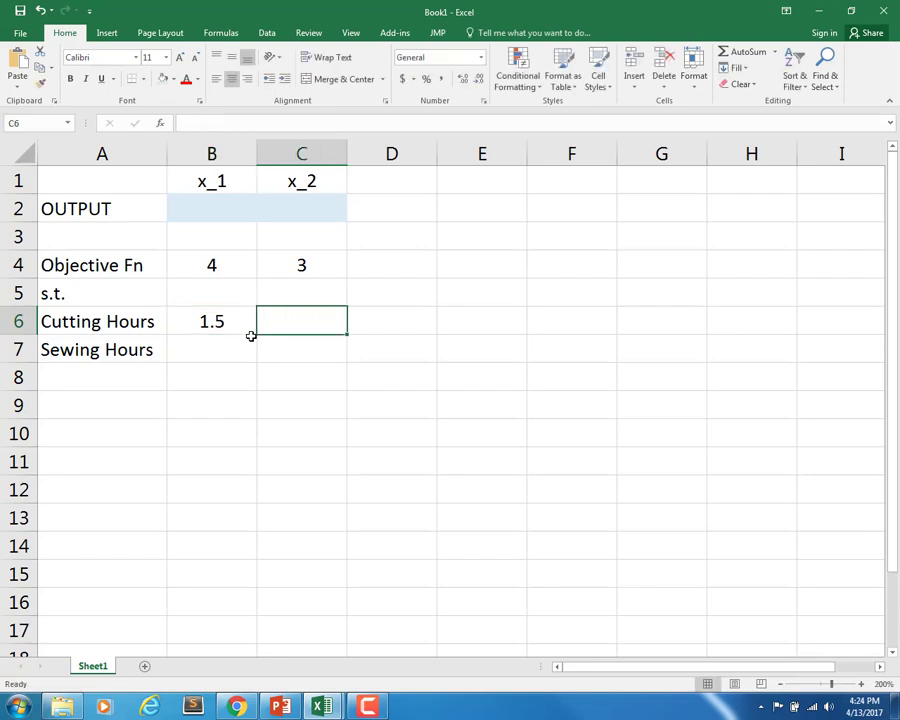
pyautogui.write('2')
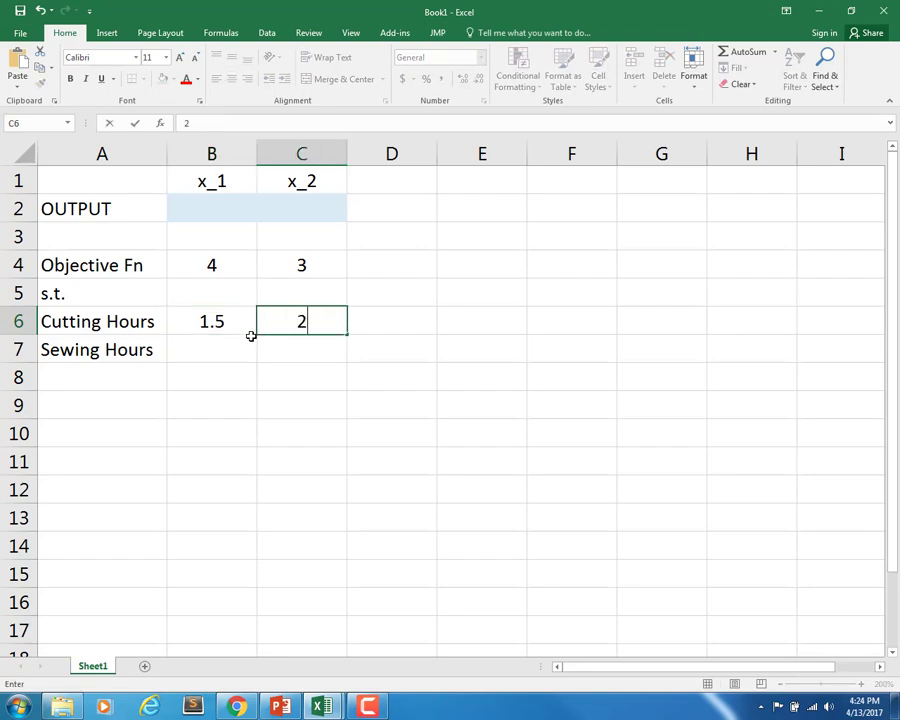
pyautogui.press('Tab')
# Step: Complete the Cutting Hours constraint with <= in E6 and 450 in F6, and autofit column E
pyautogui.press('Tab')
pyautogui.write('<-')
pyautogui.press('Tab')
pyautogui.hotkey('shift', 'Tab')
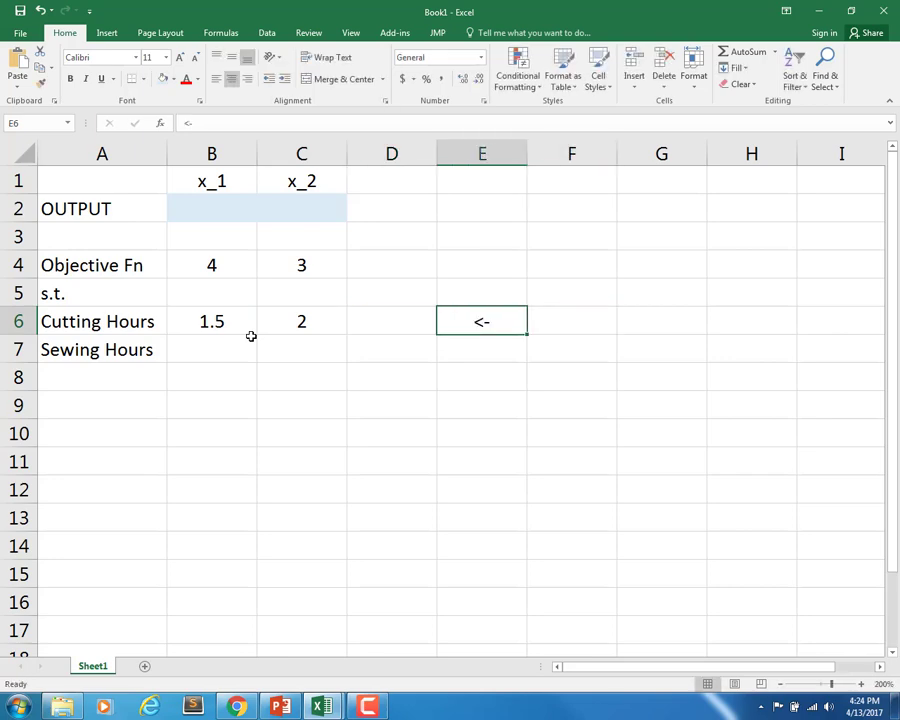
pyautogui.write('<=')
pyautogui.press('Tab')
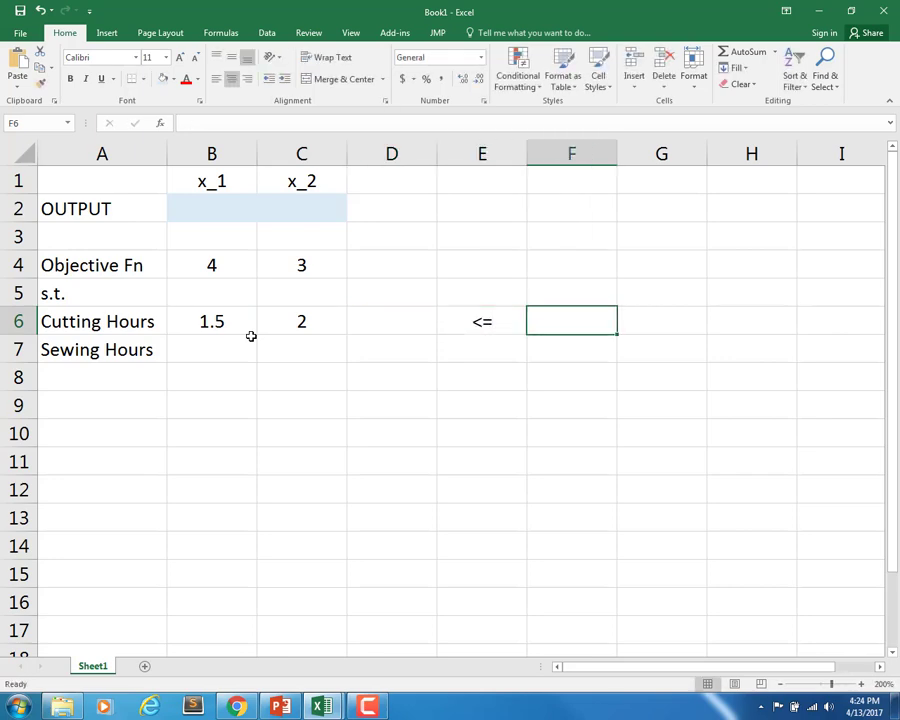
pyautogui.write('450')
pyautogui.click(251, 338)
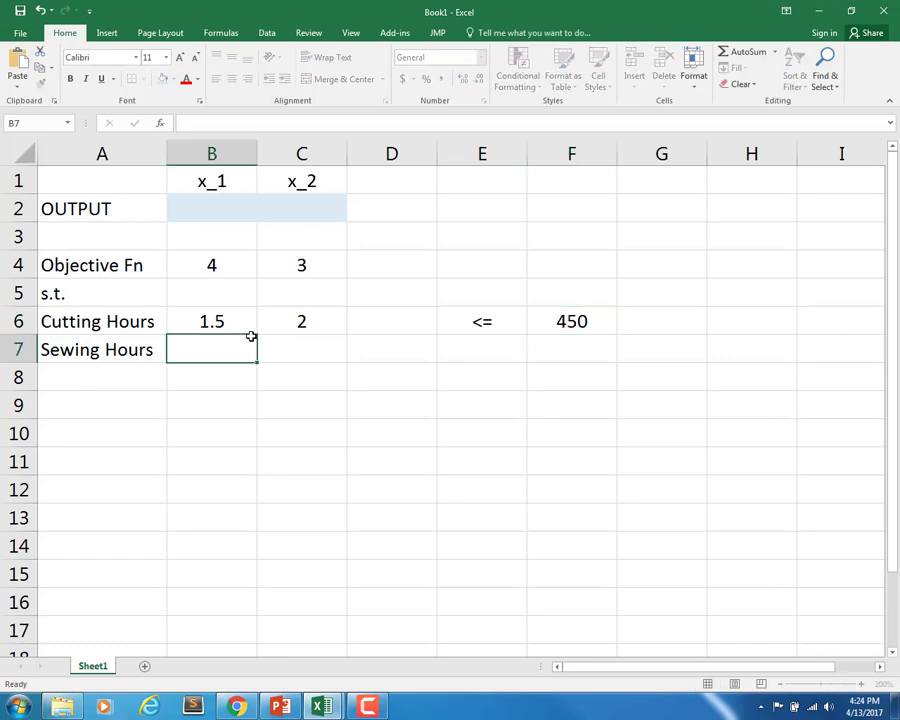
pyautogui.doubleClick(527, 153)
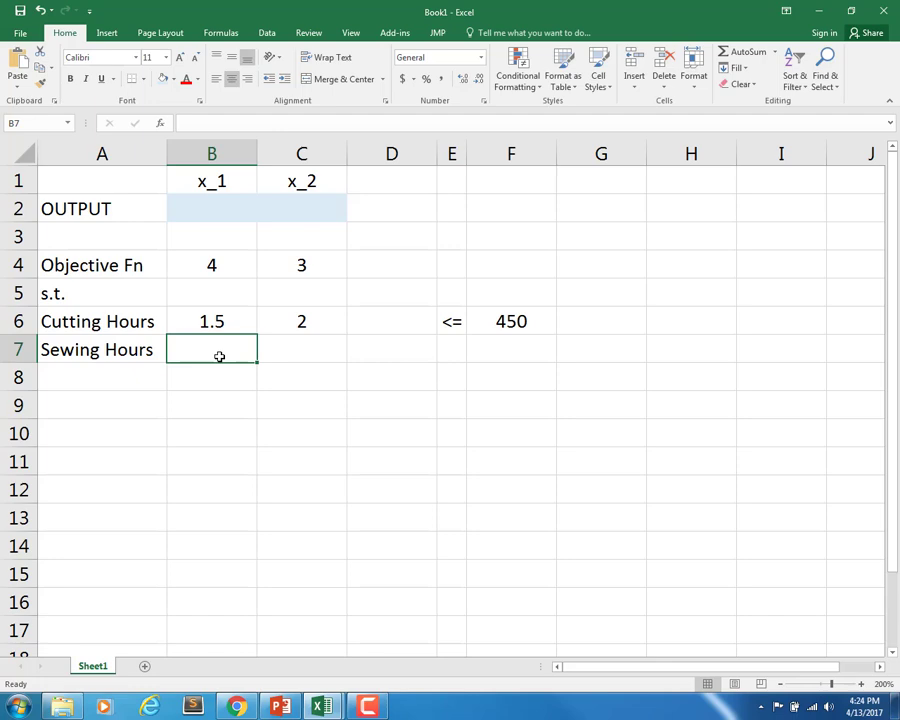
# Step: Enter the Sewing Hours coefficients 1 for x_1 in B7 and 0.75 for x_2 in C7
pyautogui.write('1')
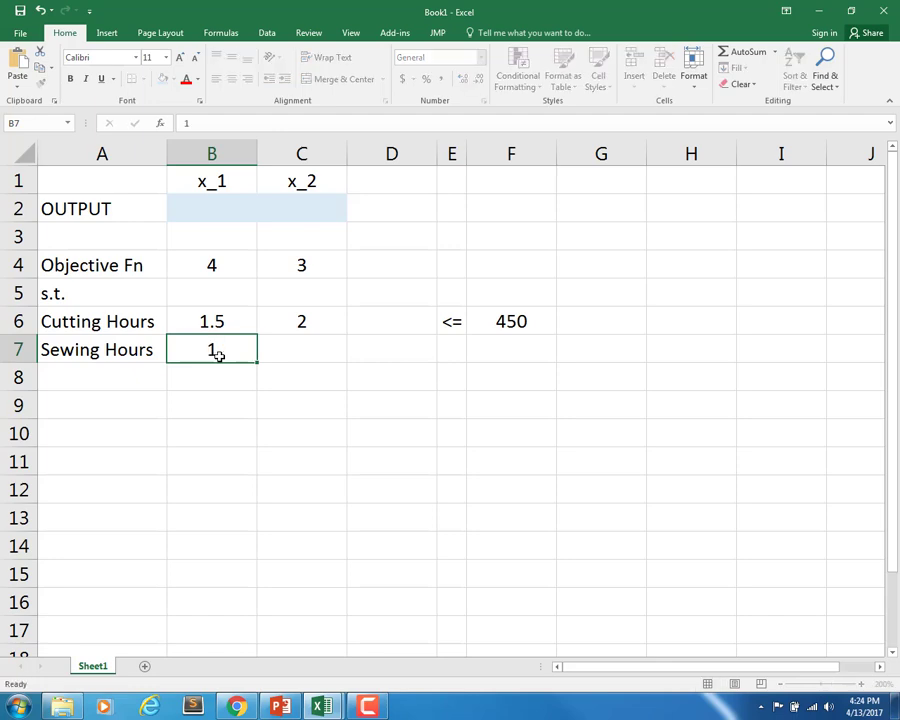
pyautogui.press('Tab')
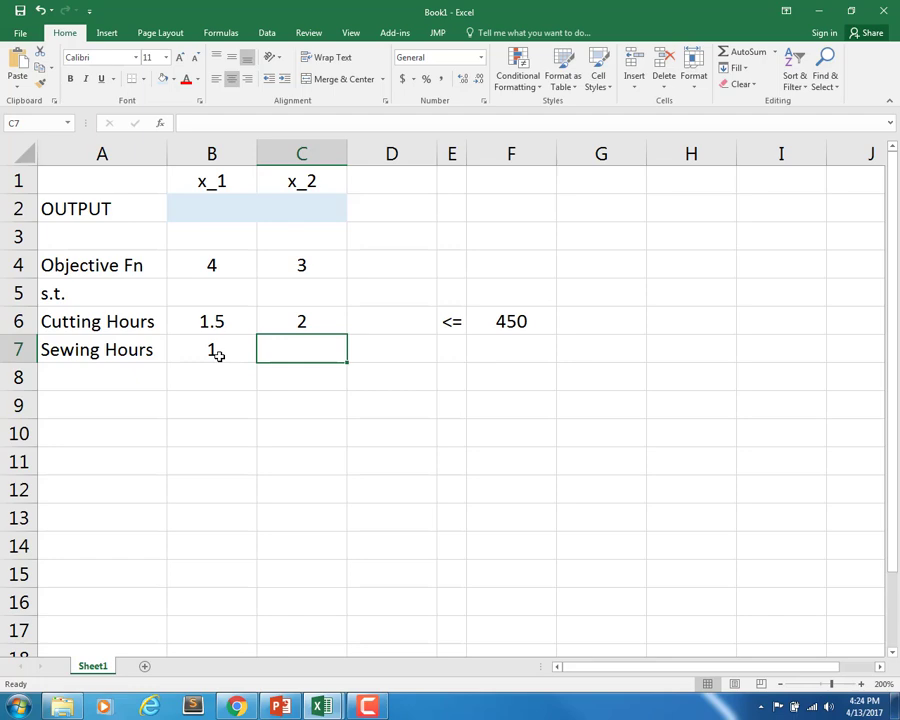
pyautogui.write('0.75')
pyautogui.press('Tab')
# Step: Complete the Sewing Hours constraint with <= in E7 and the limit 280 in F7
pyautogui.press('Tab')
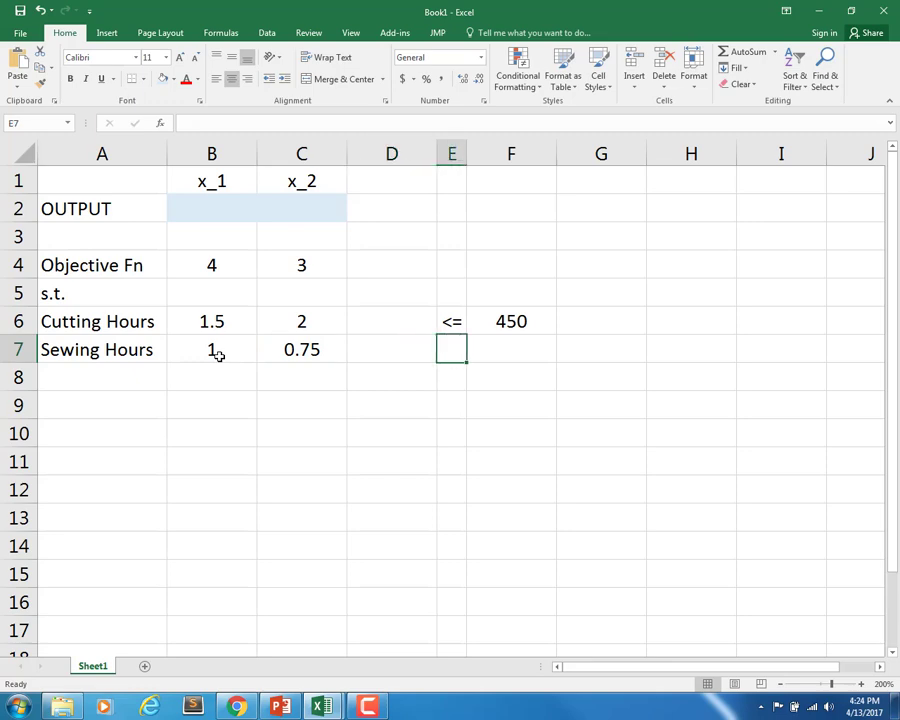
pyautogui.write('<=')
pyautogui.press('Tab')
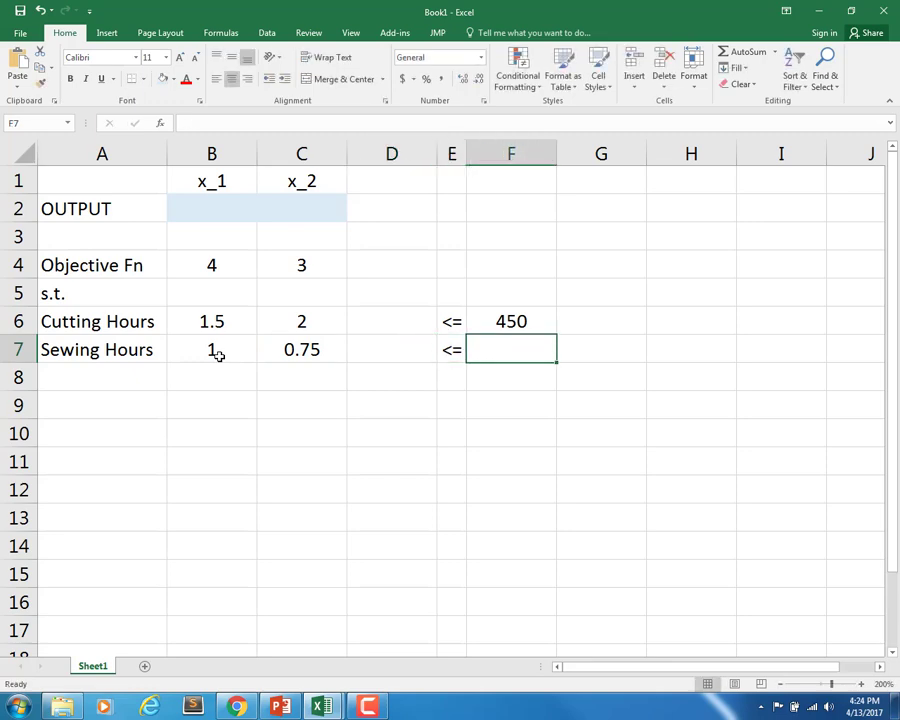
pyautogui.write('278')
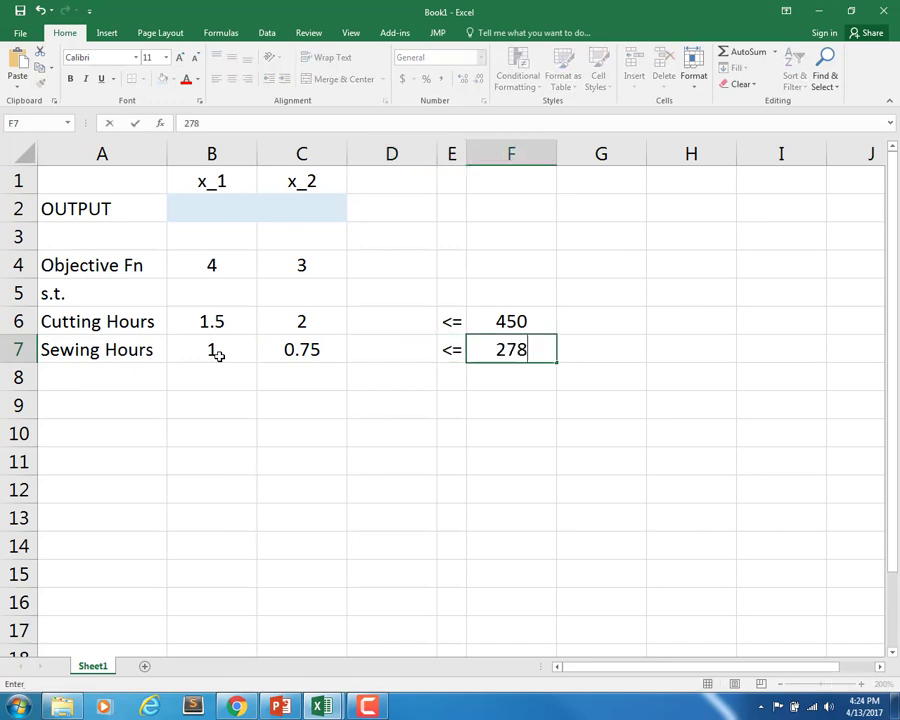
pyautogui.press('BackSpace')
pyautogui.press('BackSpace')
pyautogui.write('80')
pyautogui.press('Return')
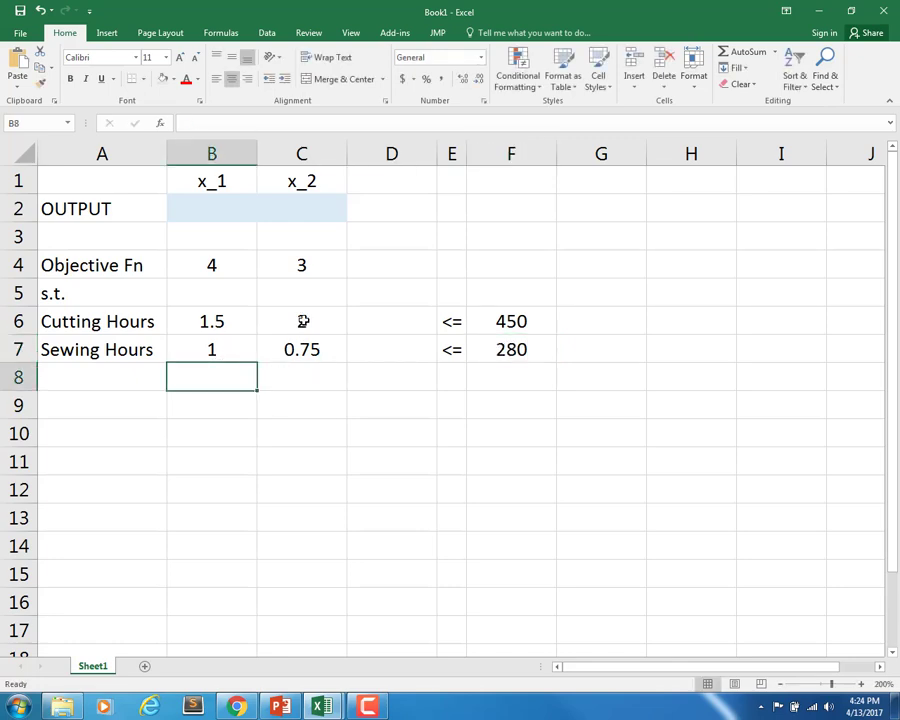
# Step: Add the column headings "LHS" in D3 and "RHS" in F3 above the constraint sides
pyautogui.click(387, 325)
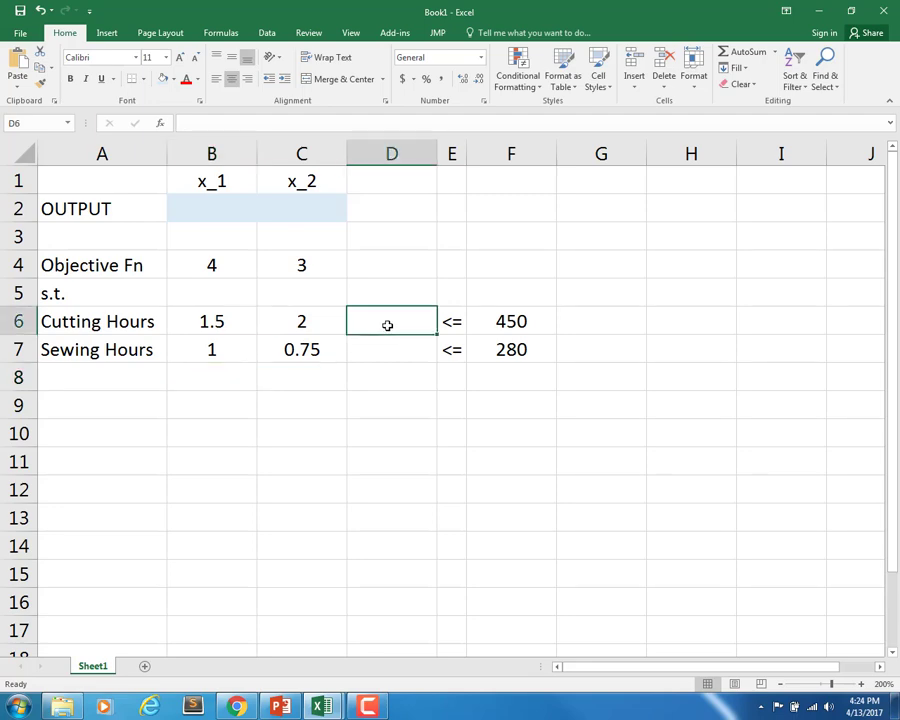
pyautogui.click(395, 235)
pyautogui.write('LHS')
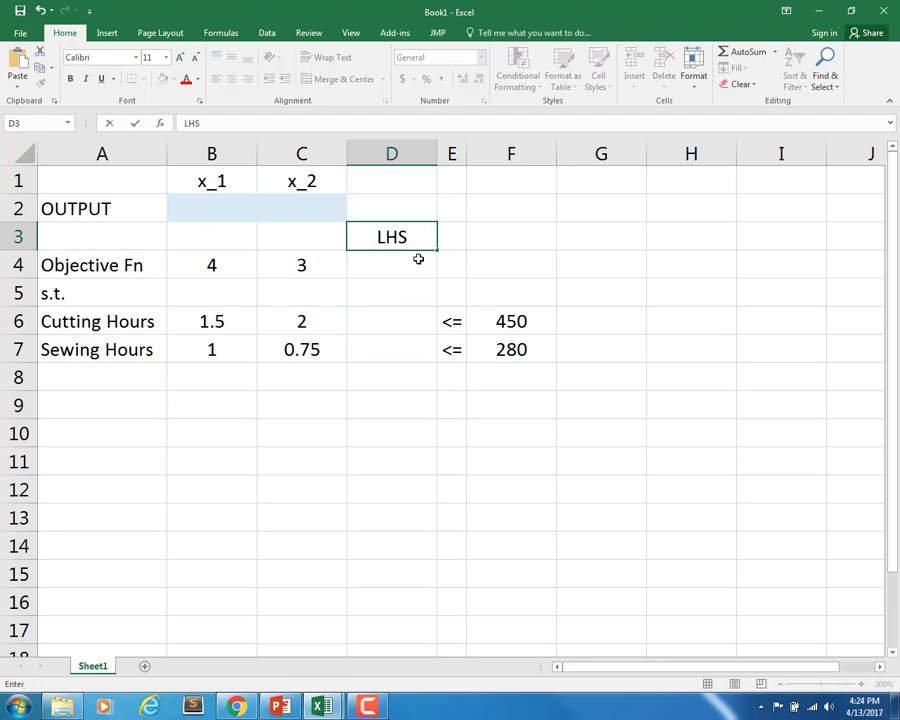
pyautogui.press('Tab')
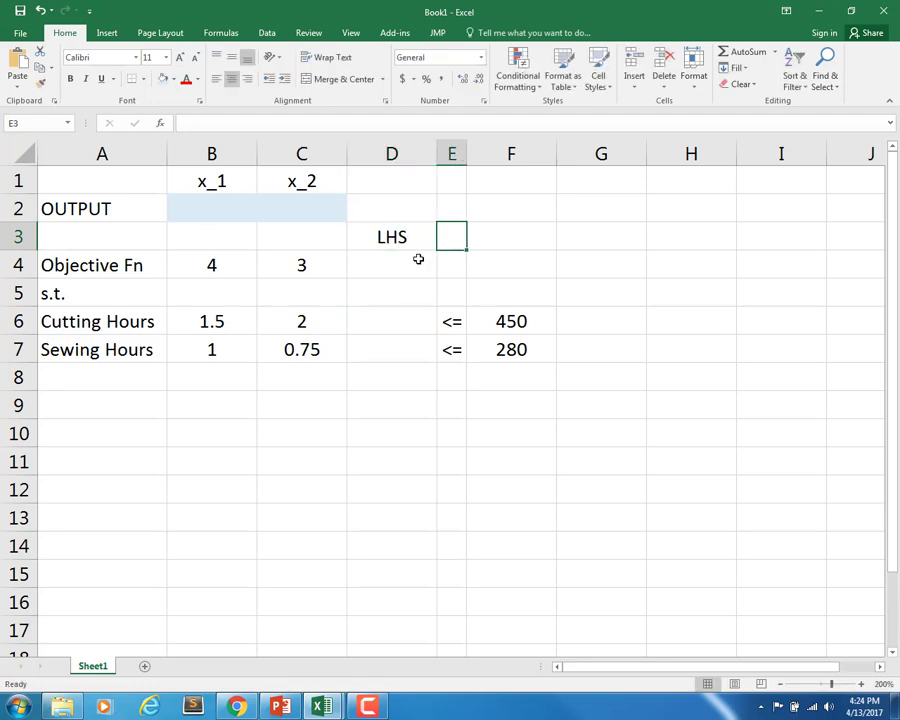
pyautogui.press('Tab')
pyautogui.write('RHS')
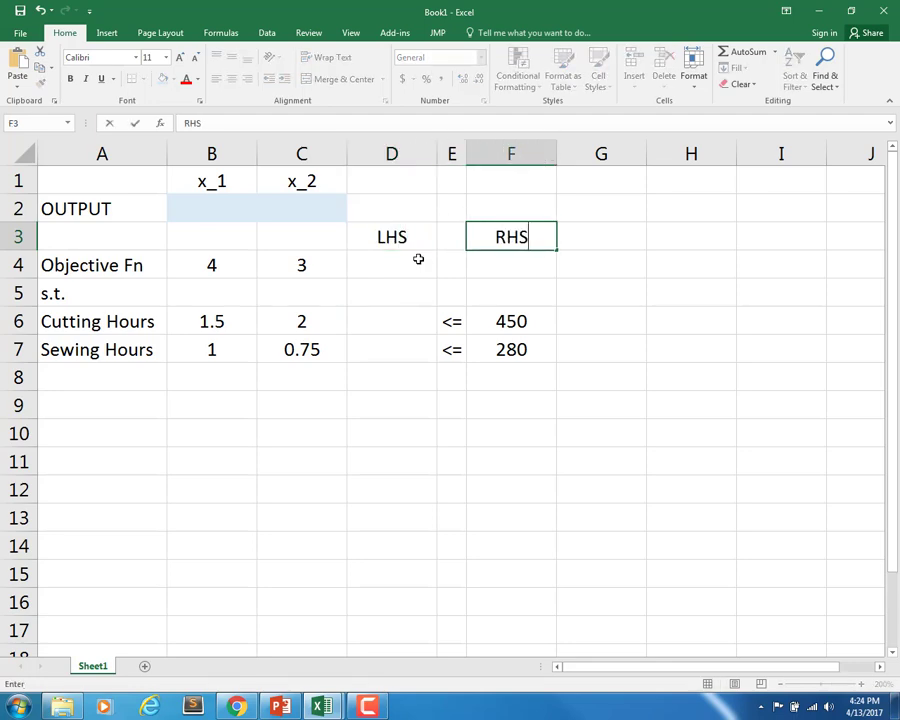
pyautogui.click(418, 259)
pyautogui.moveTo(526, 317); pyautogui.dragTo(526, 342)
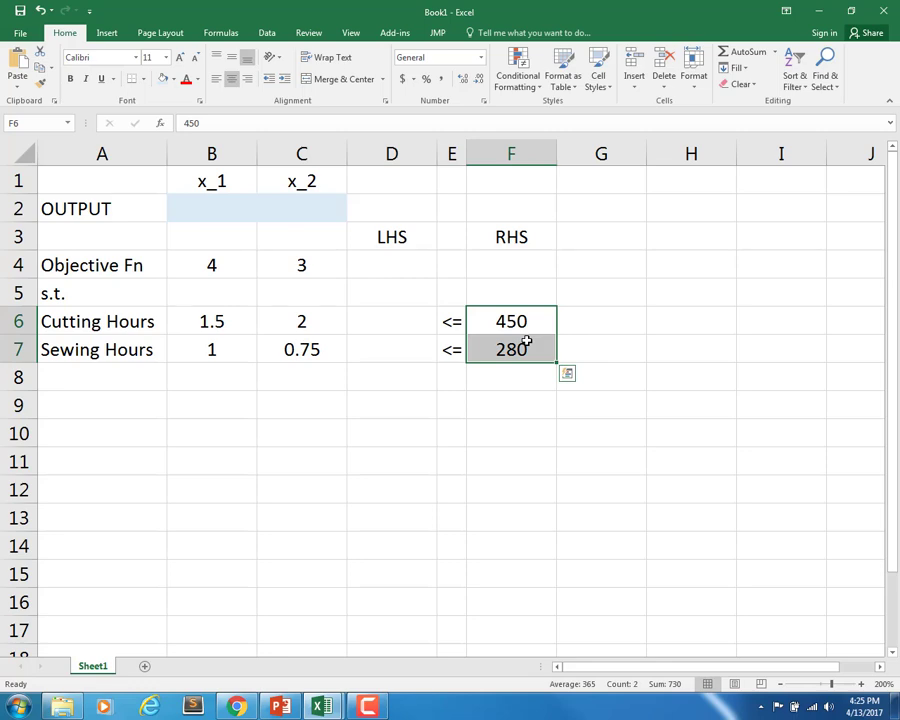
pyautogui.moveTo(398, 316); pyautogui.dragTo(399, 338)
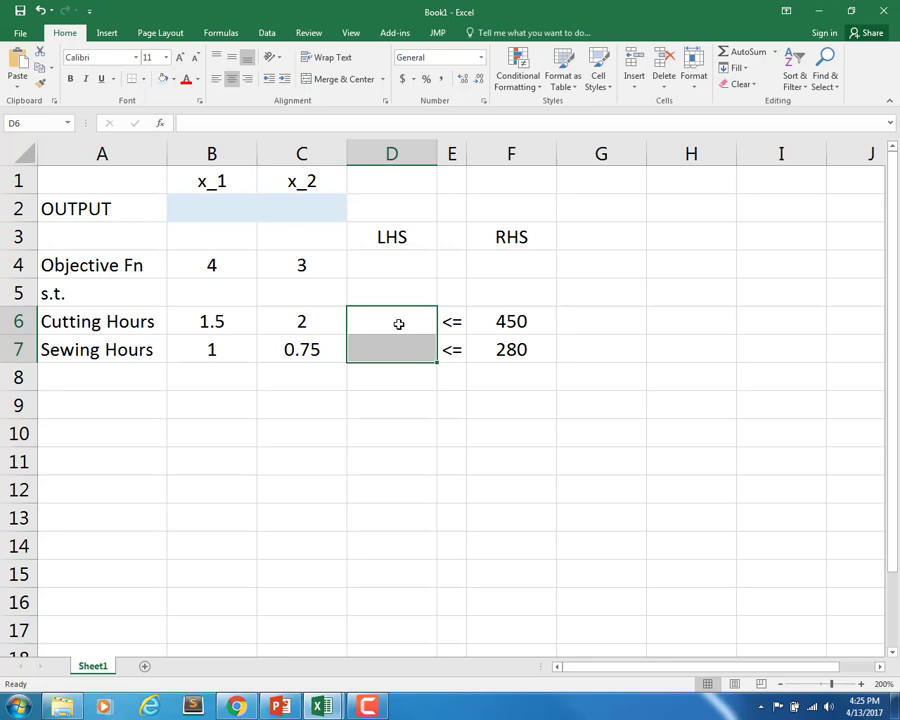
pyautogui.click(398, 324)
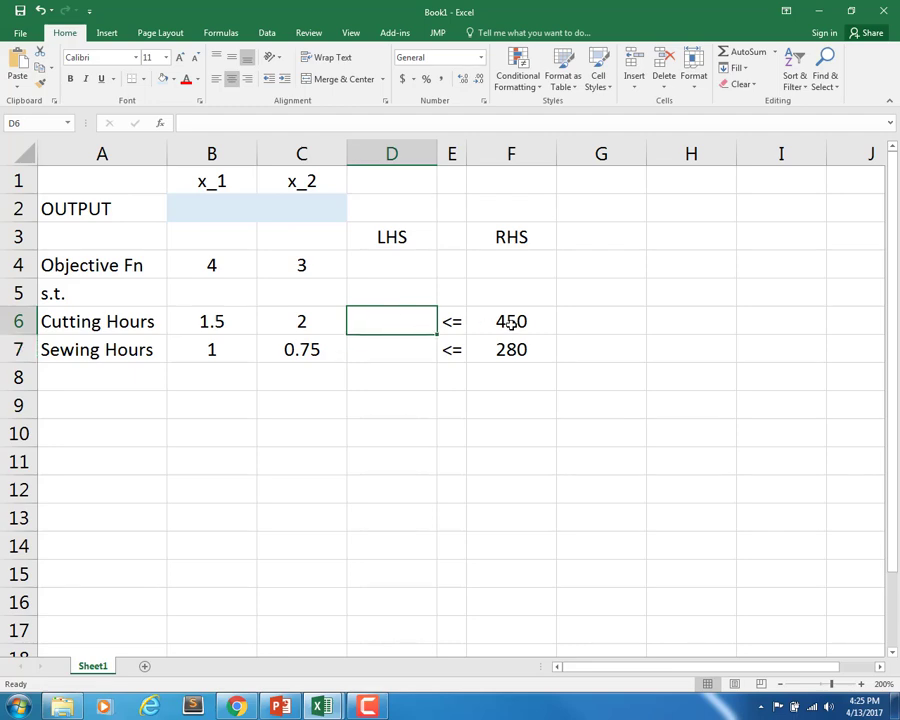
pyautogui.click(233, 323)
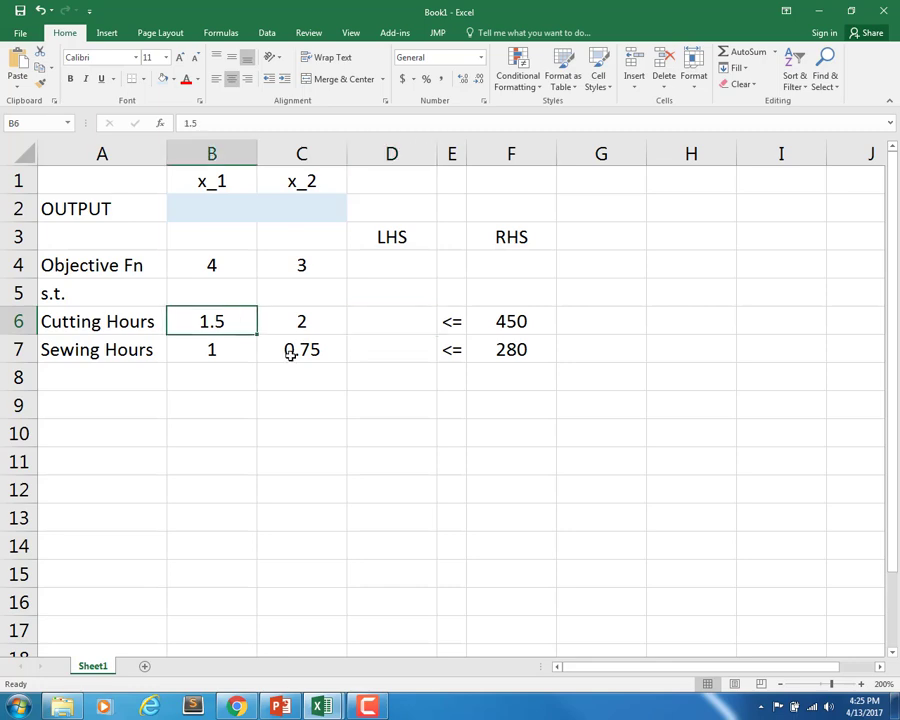
pyautogui.keyDown('ctrl'); pyautogui.click(221, 210); pyautogui.keyUp('ctrl')
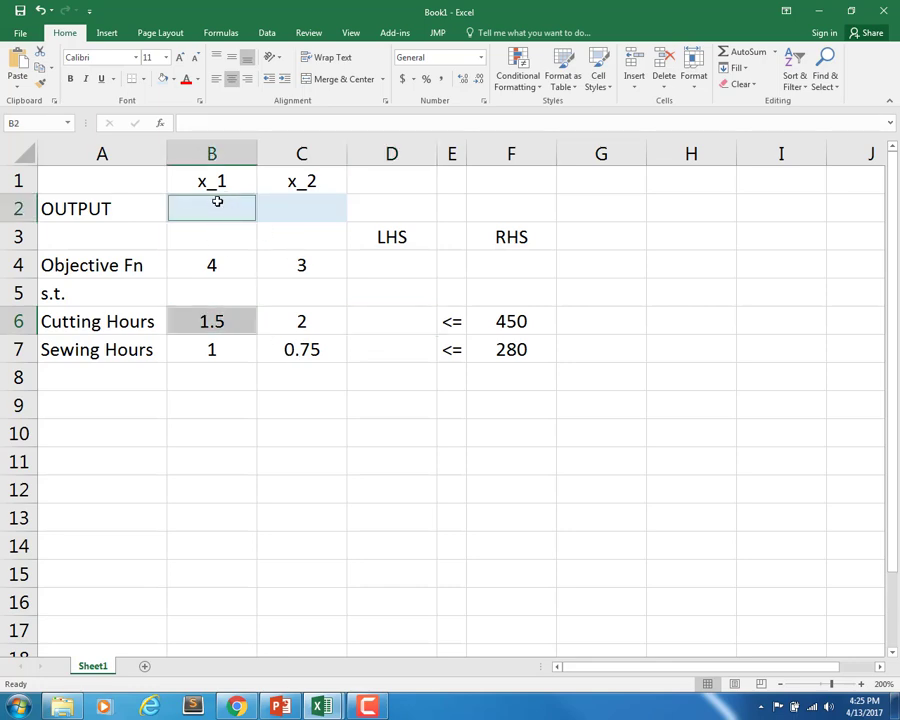
pyautogui.keyDown('ctrl'); pyautogui.click(298, 318); pyautogui.keyUp('ctrl')
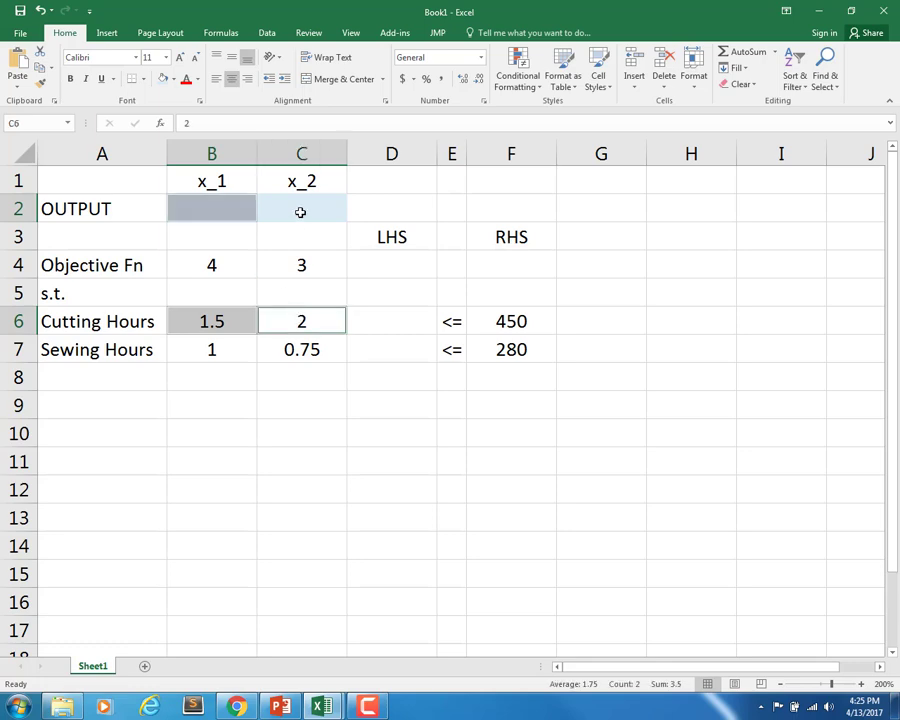
pyautogui.keyDown('ctrl'); pyautogui.click(299, 209); pyautogui.keyUp('ctrl')
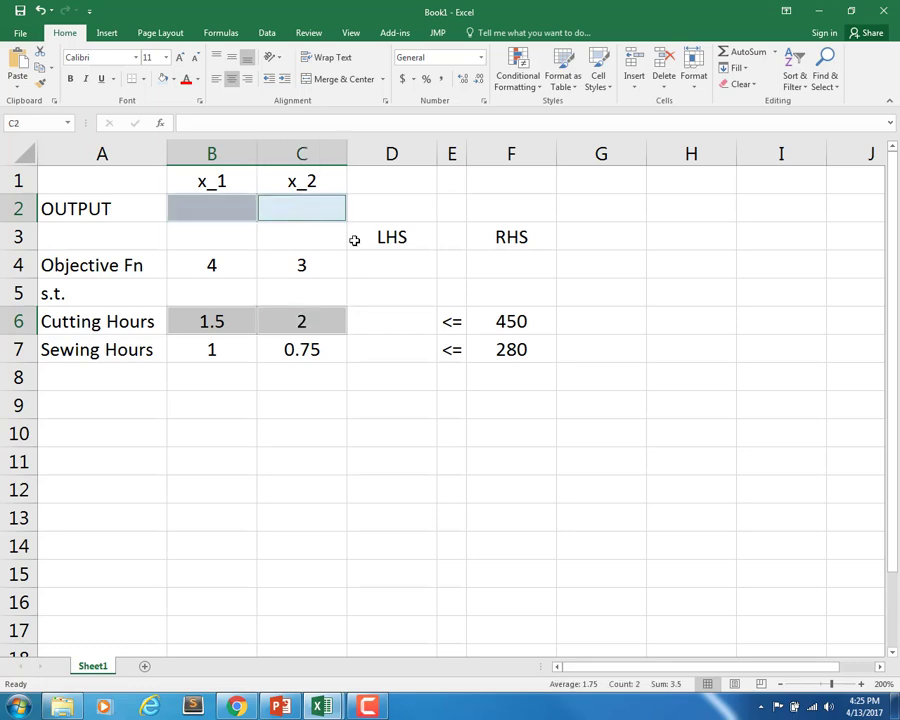
# Step: Enter the Cutting Hours left-hand side formula =SUMPRODUCT($B$2:$C$2,B6:C6) in D6
pyautogui.click(388, 319)
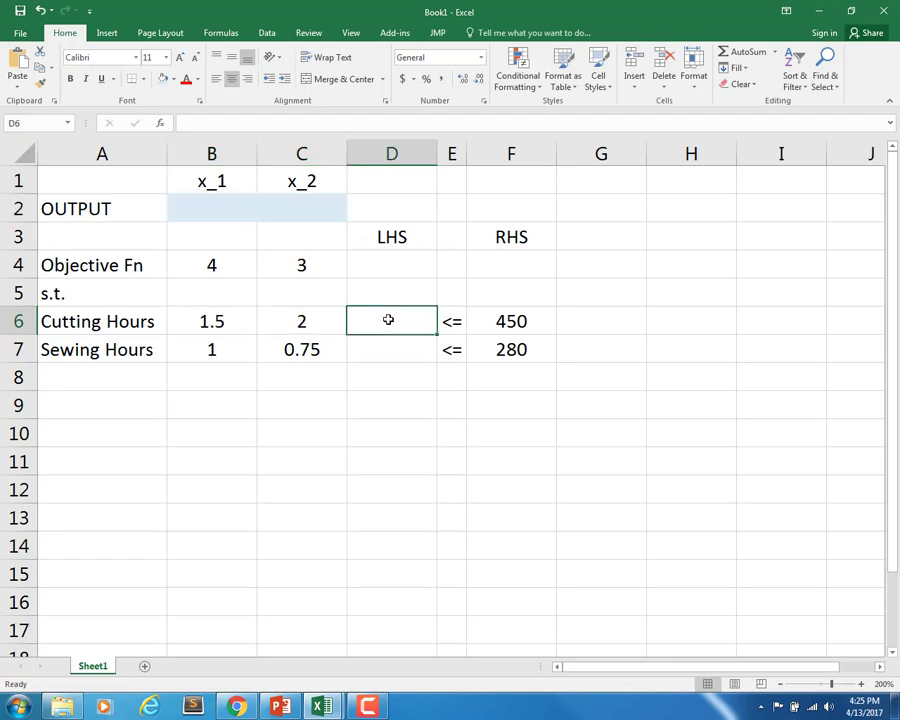
pyautogui.write('=sumproduct(')
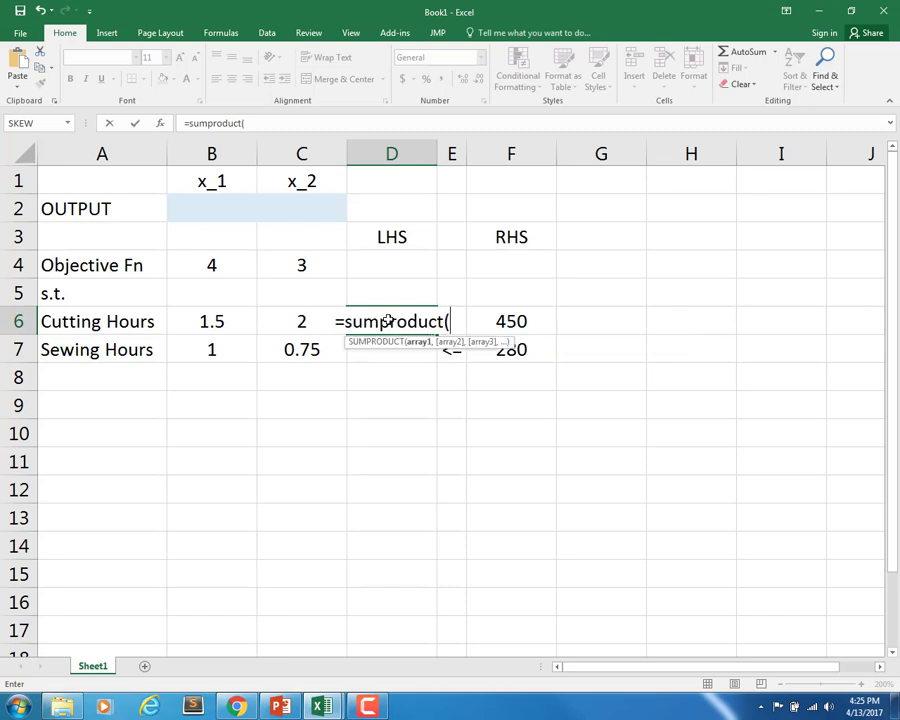
pyautogui.moveTo(210, 208); pyautogui.dragTo(275, 209)
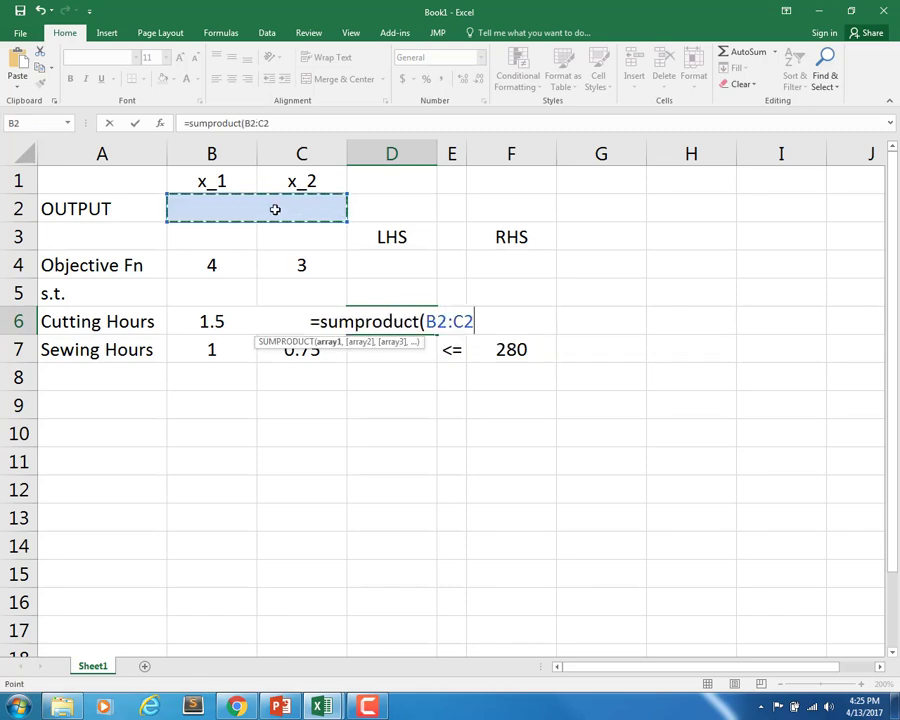
pyautogui.press('F4')
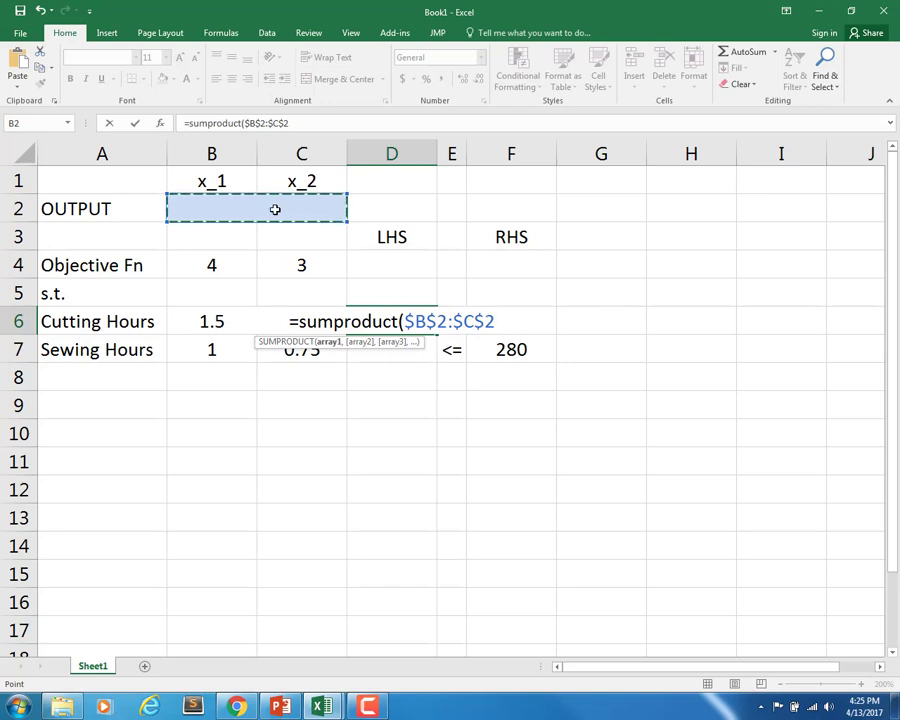
pyautogui.write(',')
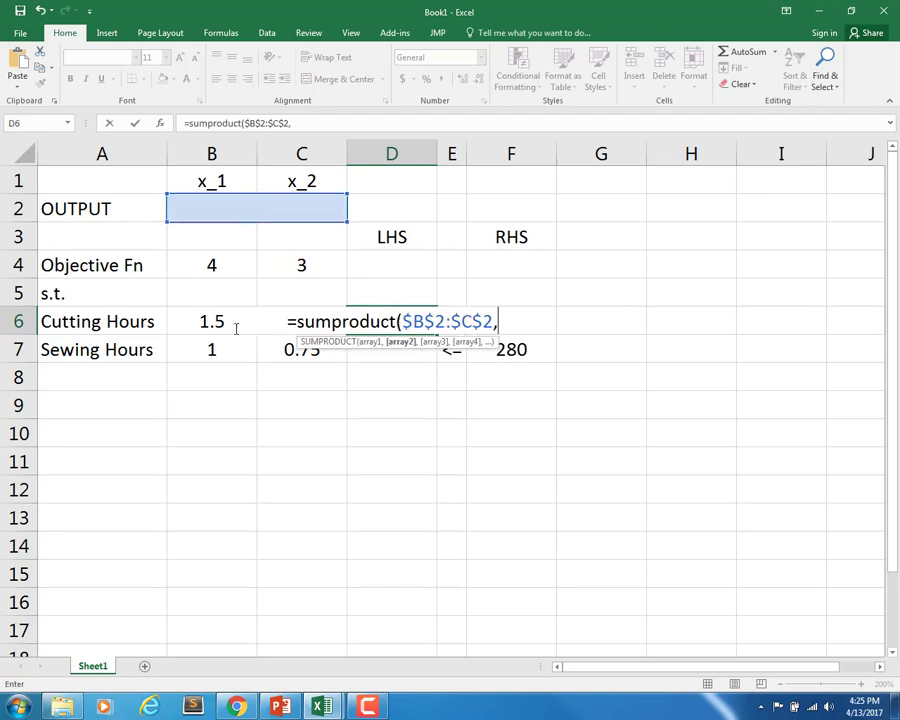
pyautogui.moveTo(217, 321); pyautogui.dragTo(270, 319)
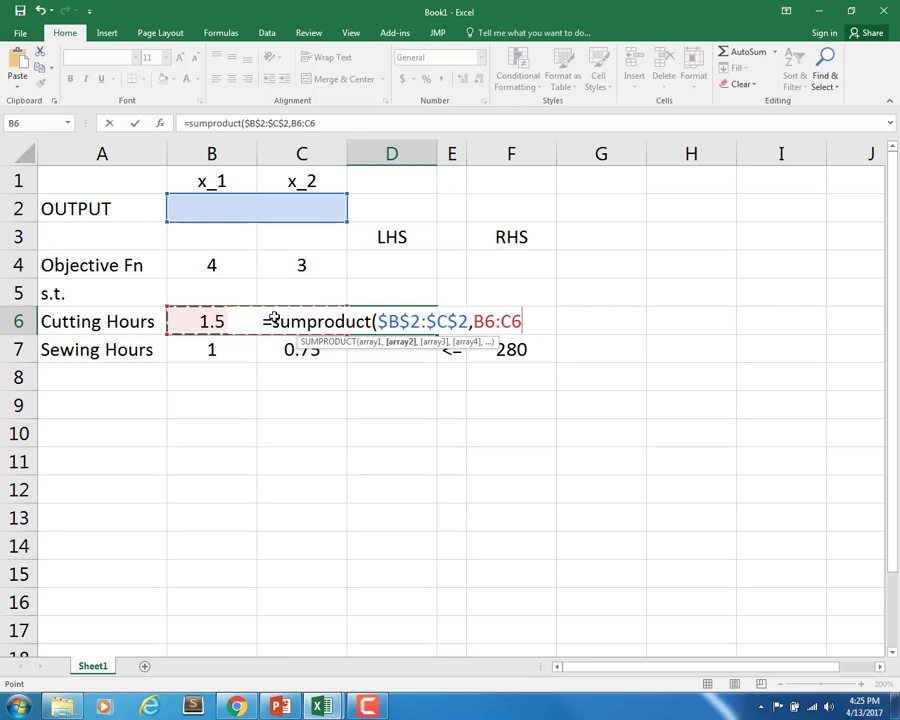
pyautogui.write(')')
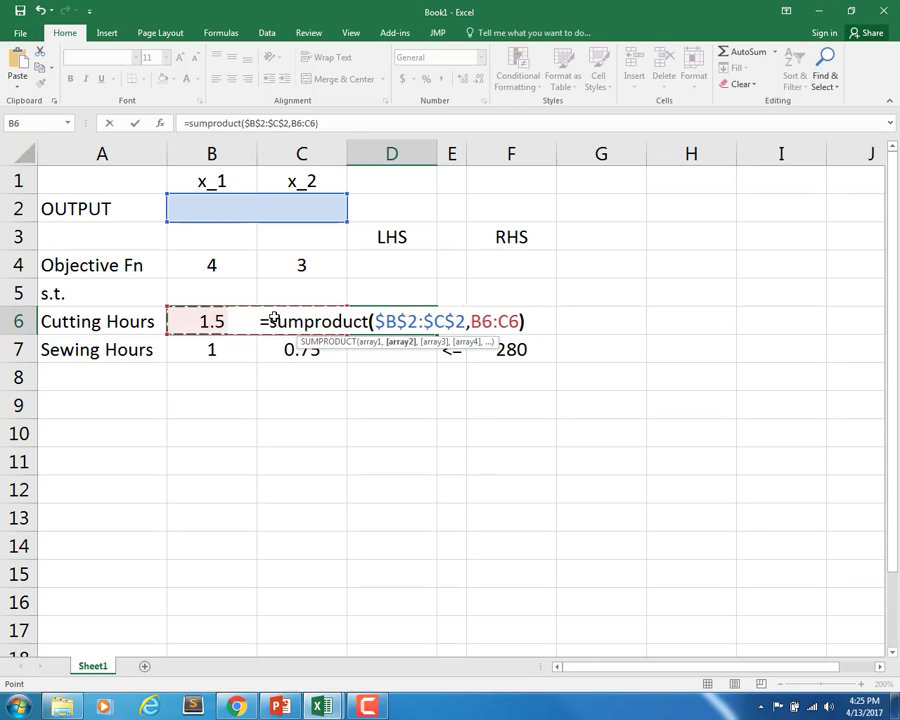
pyautogui.press('Return')
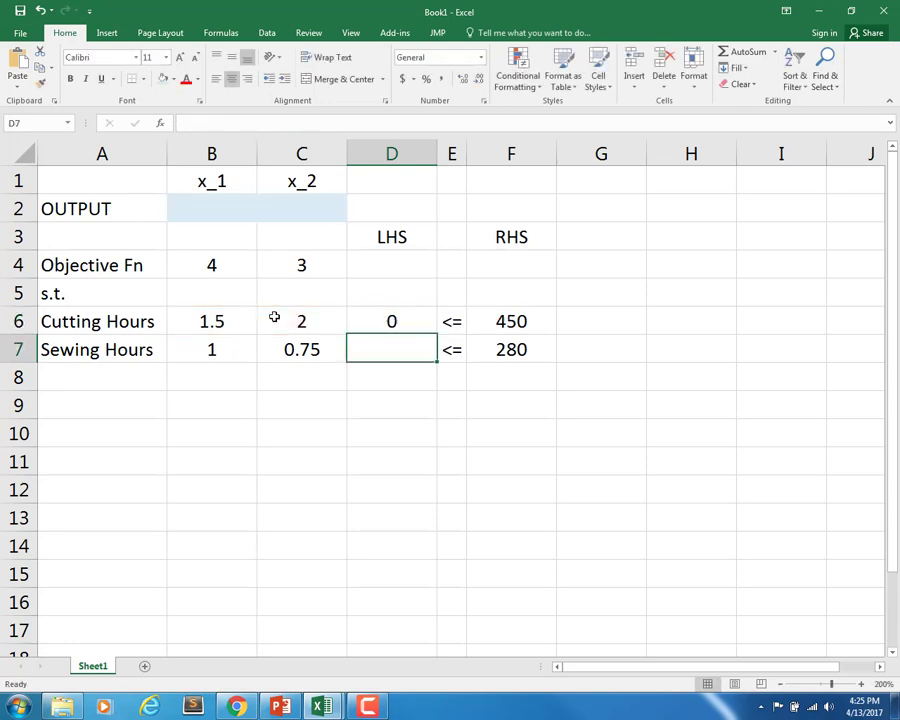
# Step: Test the Cutting Hours formula with trial values 1 in B2 and 1, then 2, in C2, and clear both output cells
pyautogui.click(390, 321)
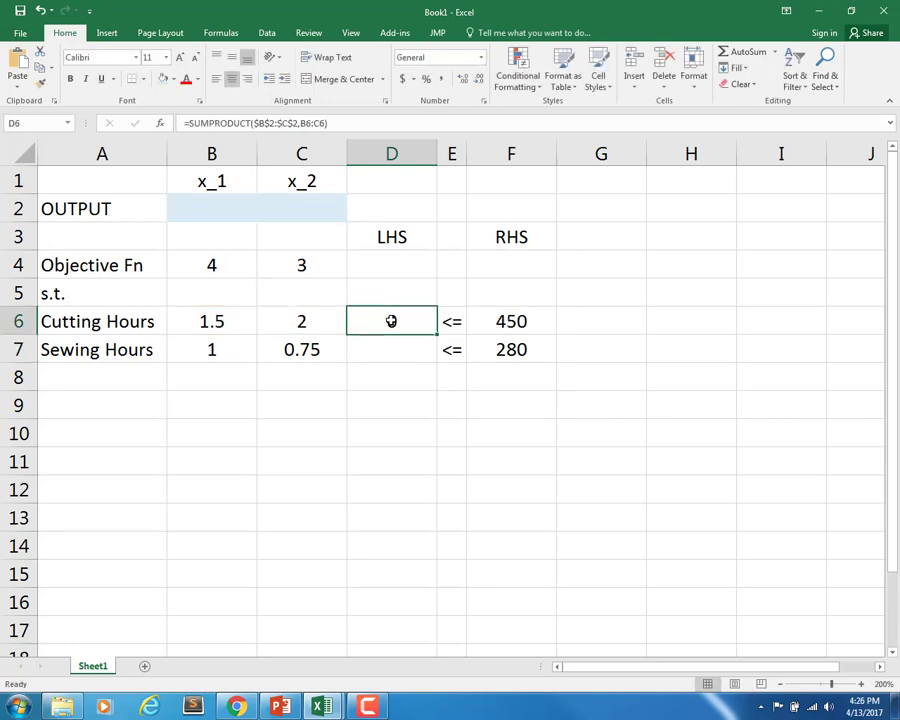
pyautogui.click(228, 212)
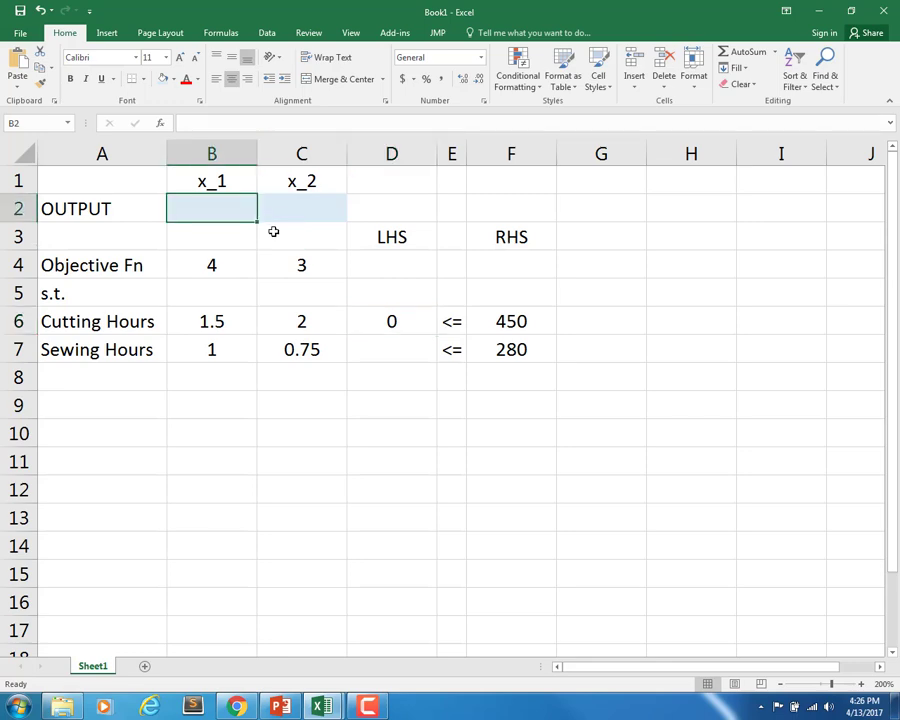
pyautogui.write('1')
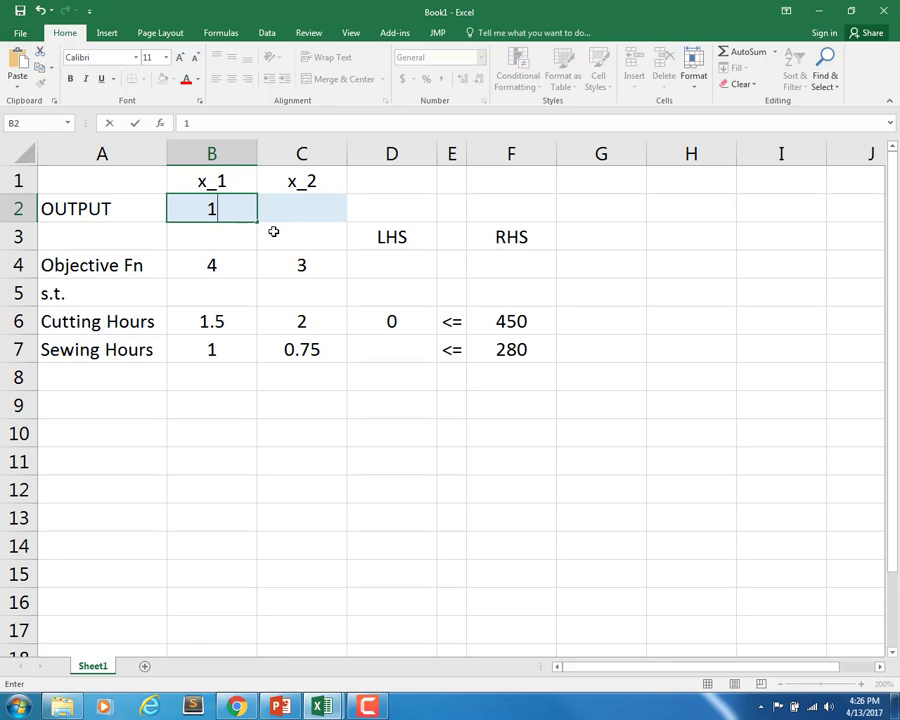
pyautogui.press('Return')
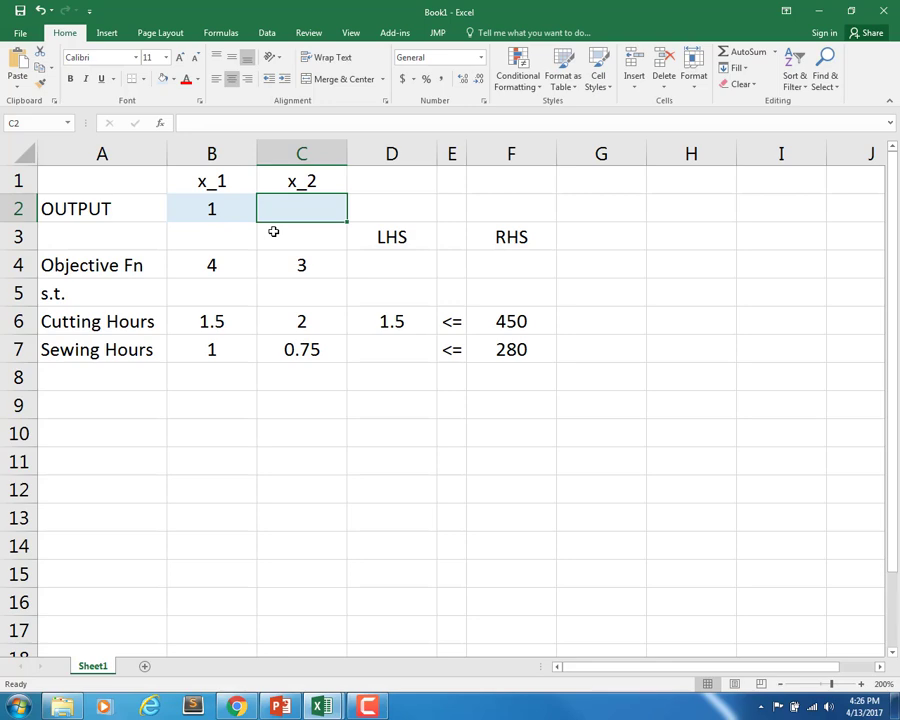
pyautogui.write('1')
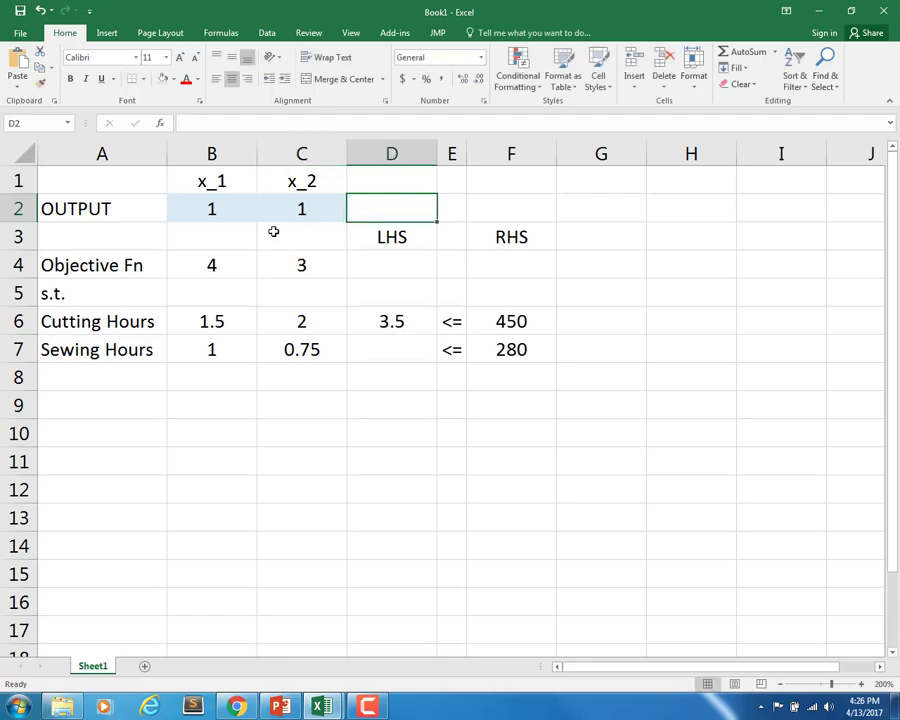
pyautogui.press('Left')
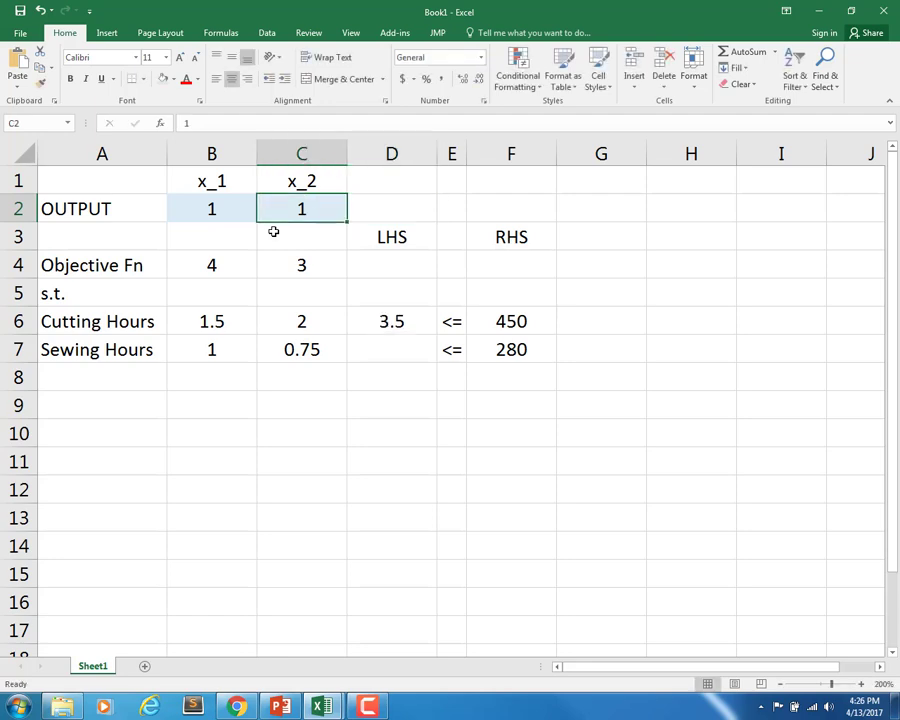
pyautogui.write('2')
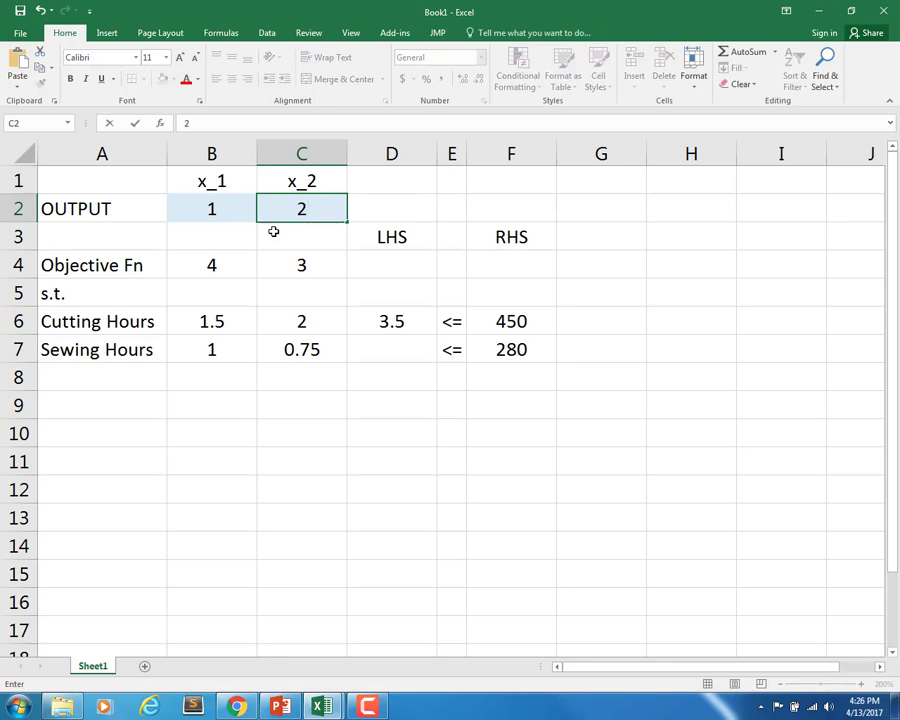
pyautogui.press('Tab')
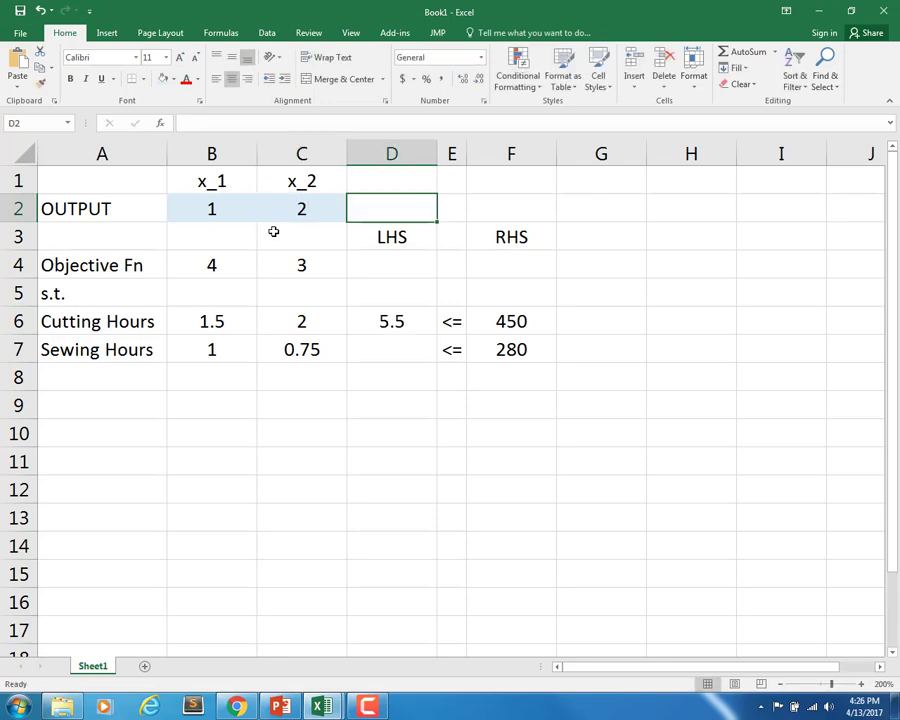
pyautogui.moveTo(210, 207); pyautogui.dragTo(269, 208)
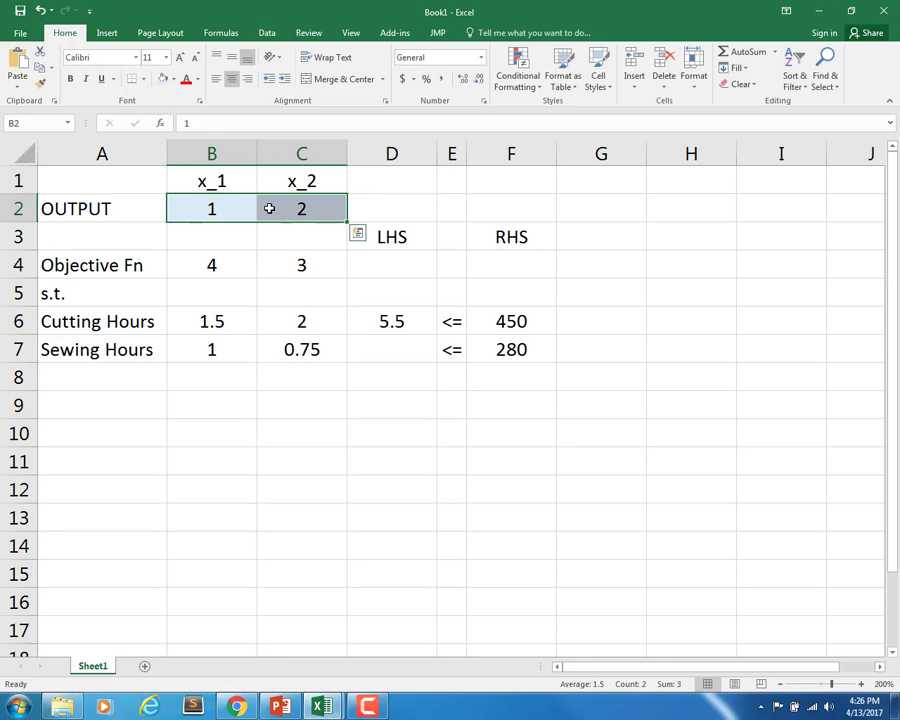
pyautogui.press('Delete')
# Step: Fill the SUMPRODUCT formula from D6 down to D7 for Sewing Hours and check the references in the copied formula
pyautogui.click(394, 318)
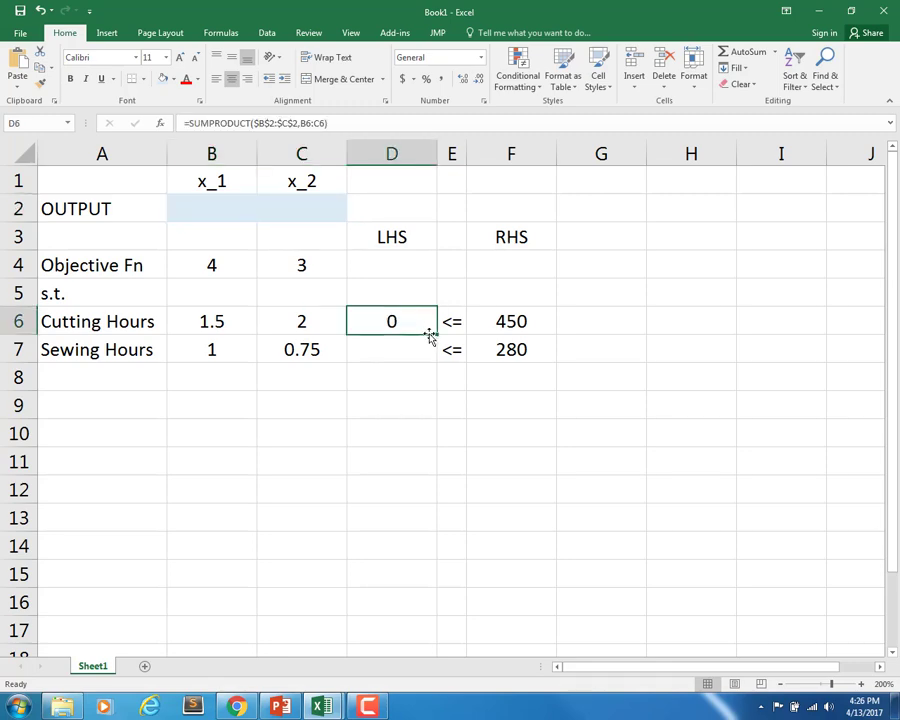
pyautogui.moveTo(434, 334); pyautogui.dragTo(432, 350)
pyautogui.doubleClick(401, 348)
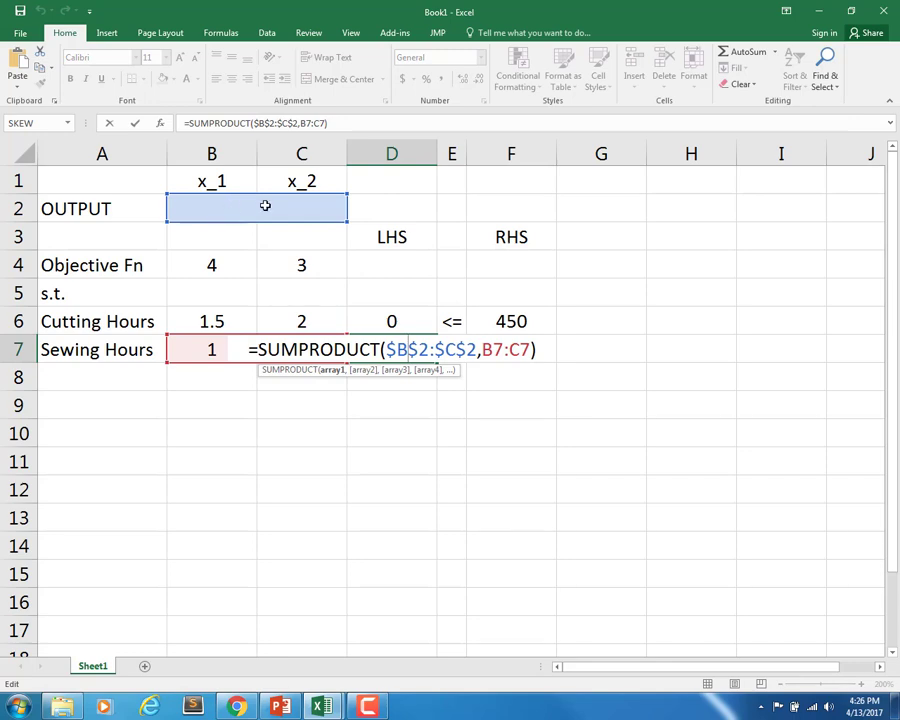
pyautogui.press('Return')
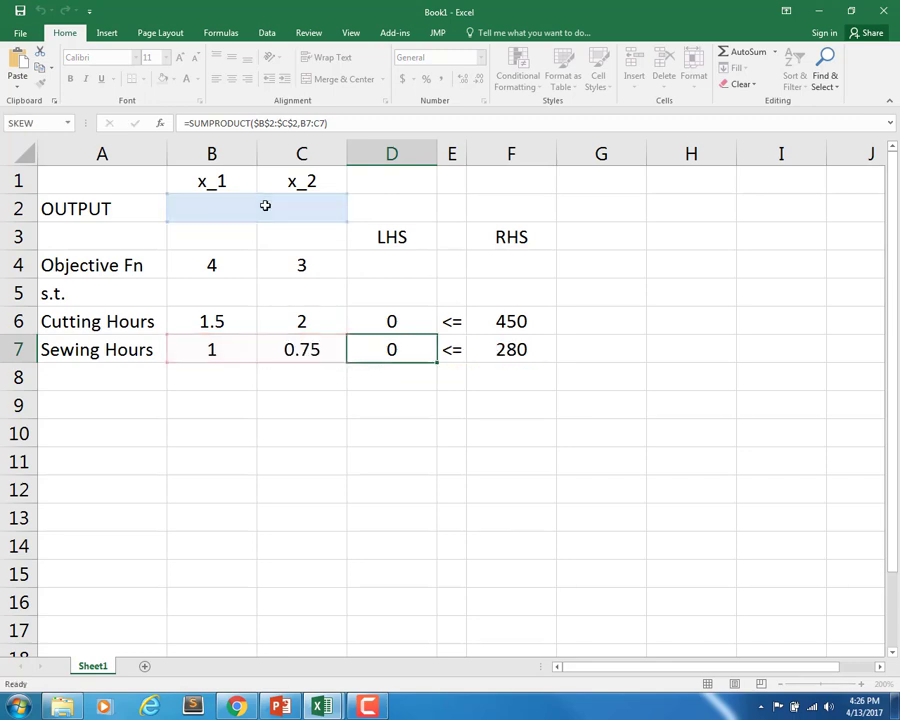
pyautogui.moveTo(405, 331); pyautogui.dragTo(402, 344)
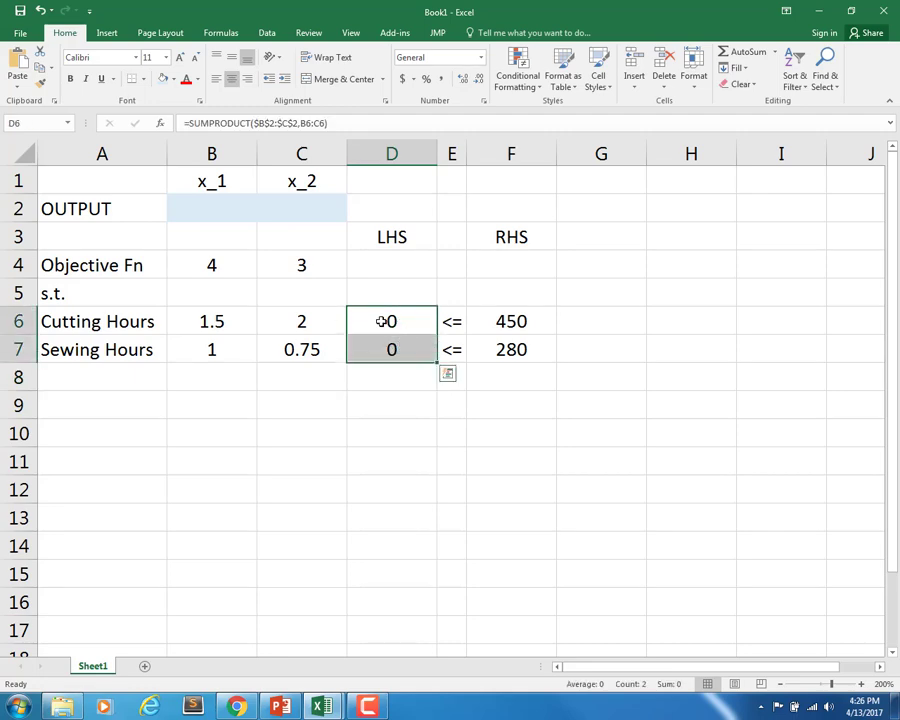
pyautogui.click(494, 321)
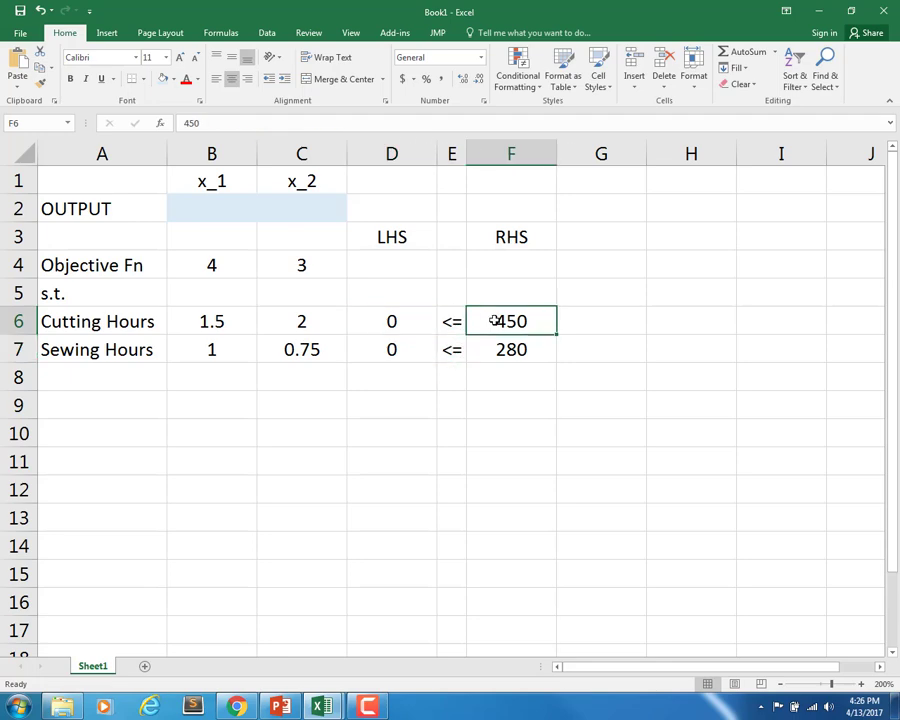
pyautogui.doubleClick(494, 330)
pyautogui.press('Return')
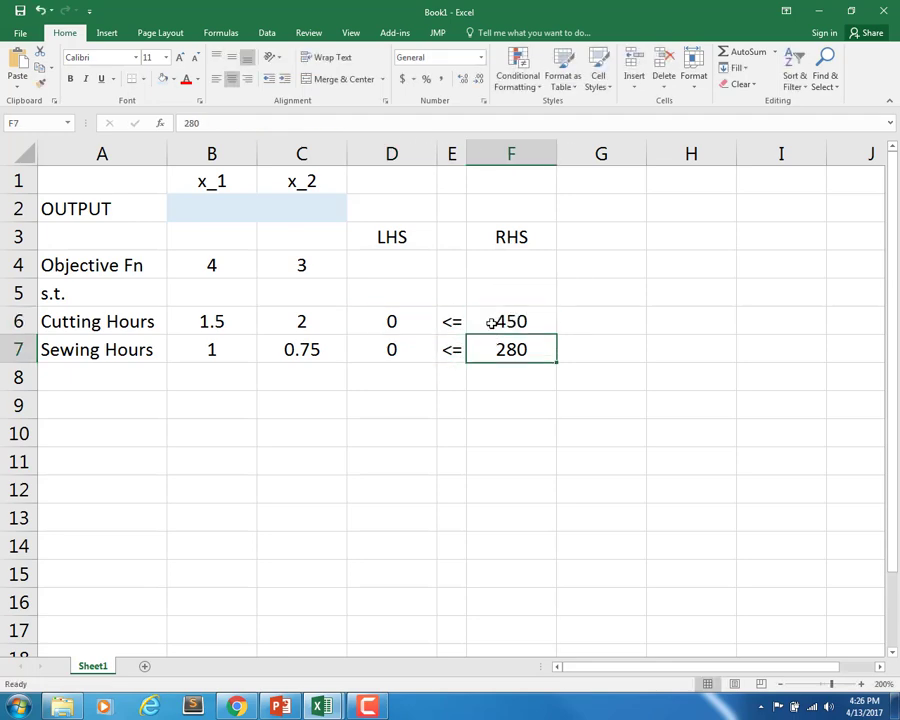
pyautogui.click(482, 330)
pyautogui.click(492, 345)
# Step: Enter the objective formula =SUMPRODUCT($B$2:$C$2,B4:C4) in F2 and shade that cell light blue like the output cells
pyautogui.click(502, 210)
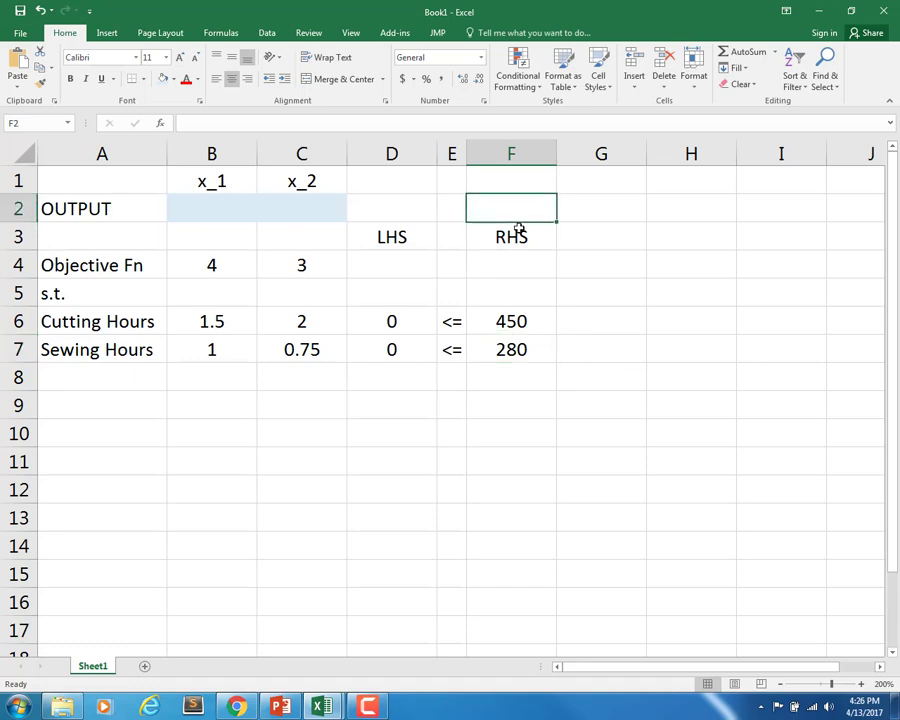
pyautogui.write('=SUMPR')
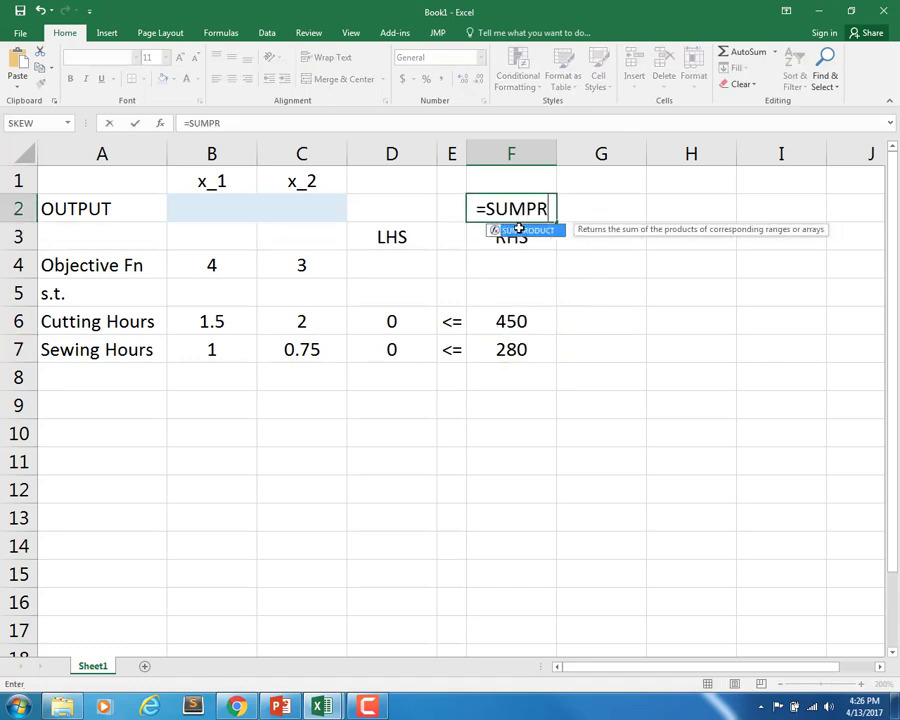
pyautogui.press('BackSpace')
pyautogui.press('BackSpace')
pyautogui.press('BackSpace')
pyautogui.press('BackSpace')
pyautogui.press('BackSpace')
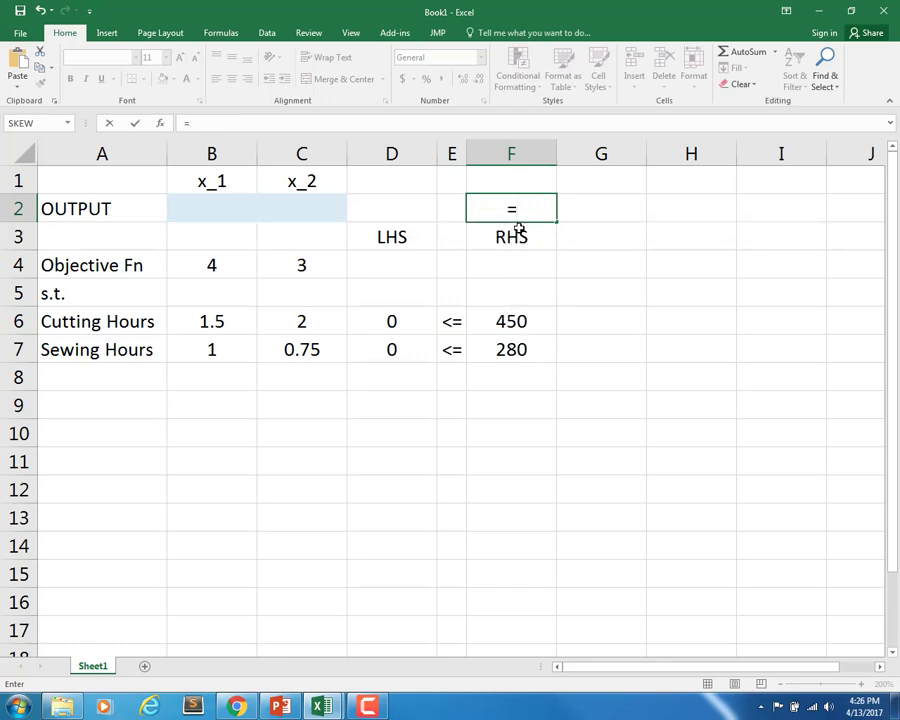
pyautogui.write('sumprod')
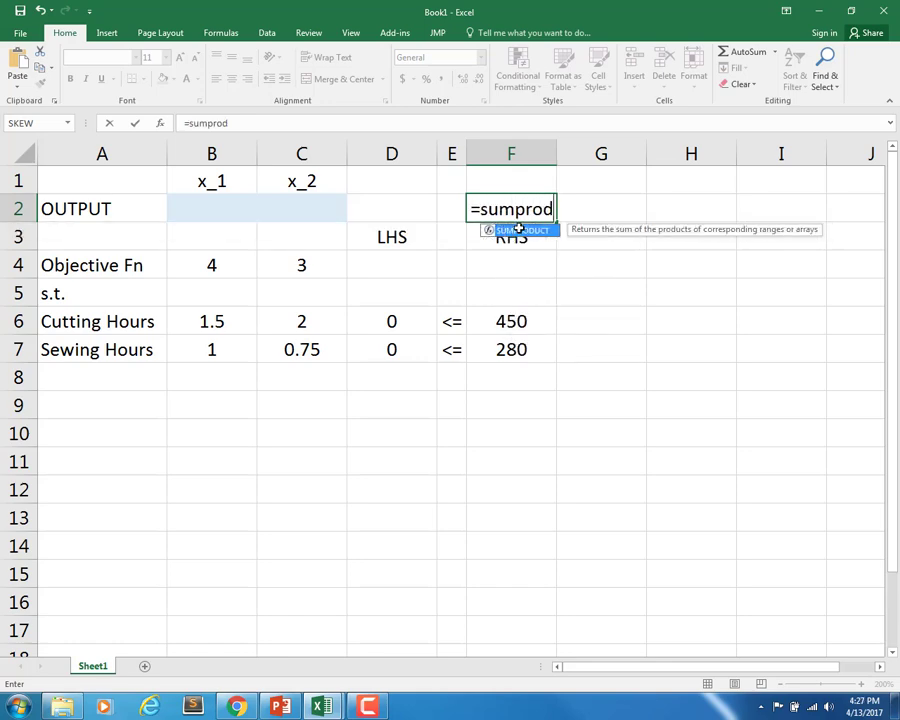
pyautogui.write('uct(')
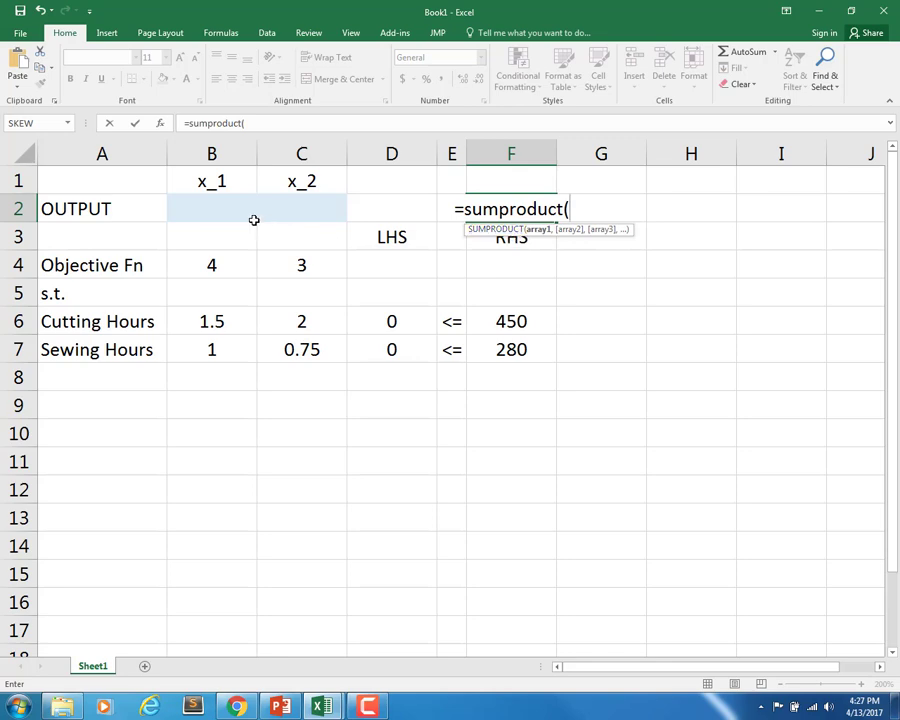
pyautogui.moveTo(215, 209); pyautogui.dragTo(280, 210)
pyautogui.press('F4')
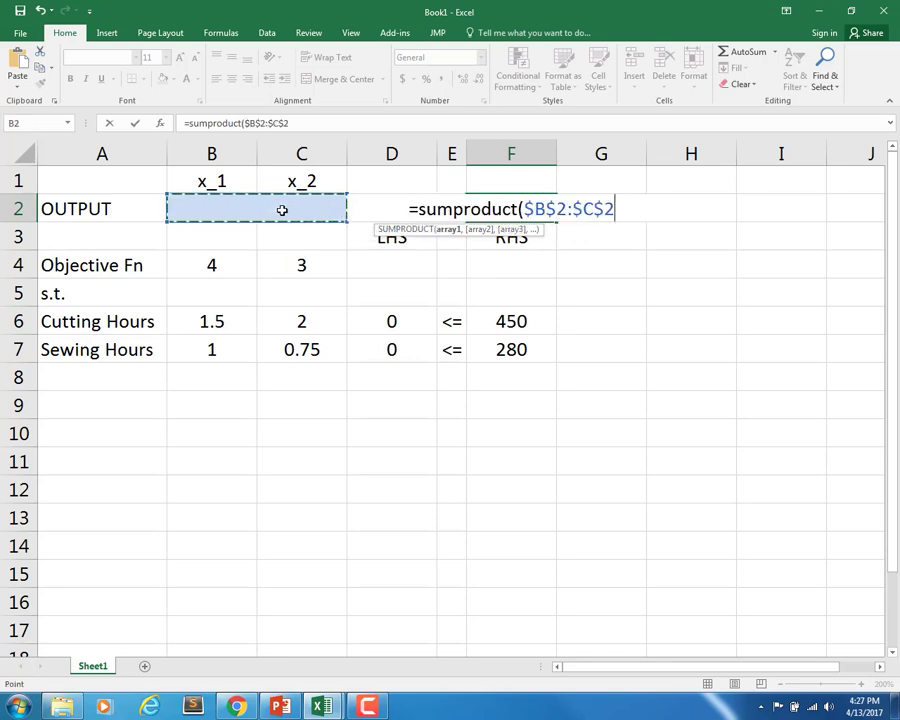
pyautogui.write(',')
pyautogui.moveTo(211, 255); pyautogui.dragTo(279, 259)
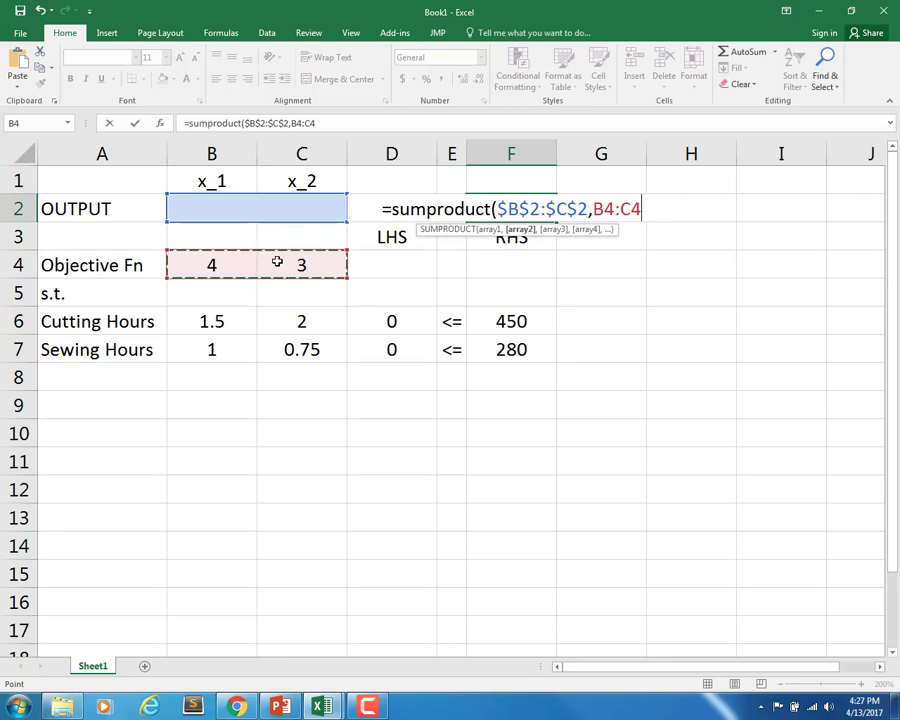
pyautogui.write(')')
pyautogui.hotkey('ctrl', 'Return')
pyautogui.press('Down')
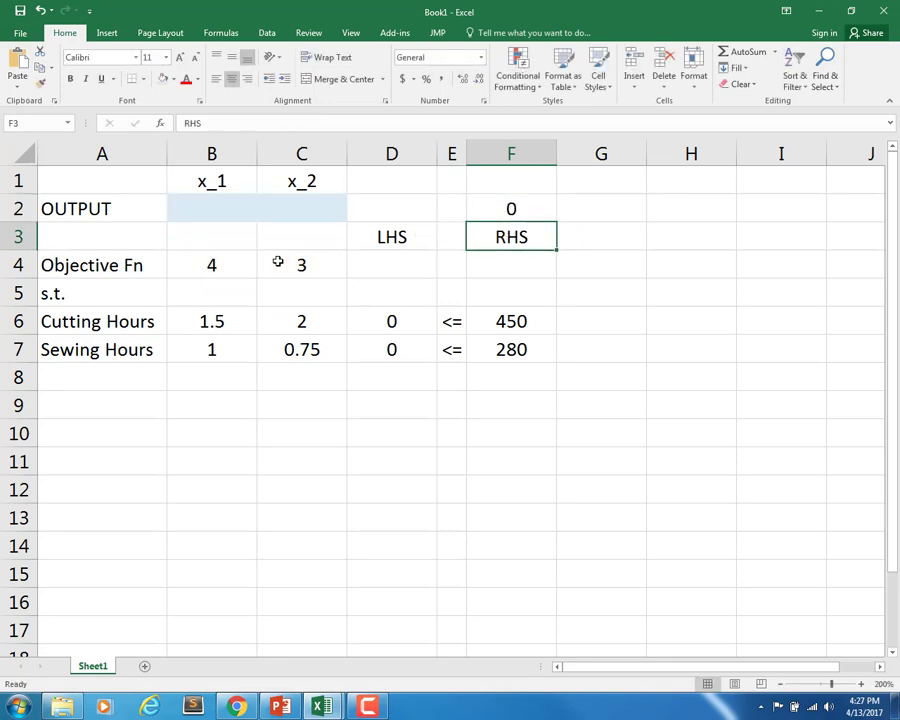
pyautogui.click(478, 218)
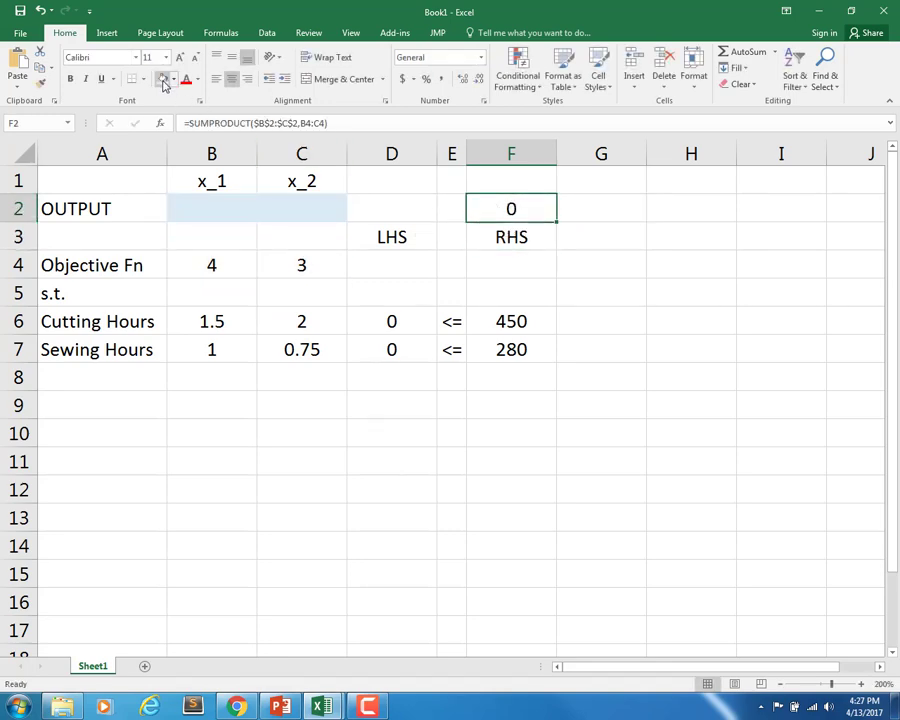
# Step: Test the objective formula with trial values of 1 in B2 and 1 in C2, and clear both output cells
pyautogui.click(218, 214)
pyautogui.write('1')
pyautogui.press('Tab')
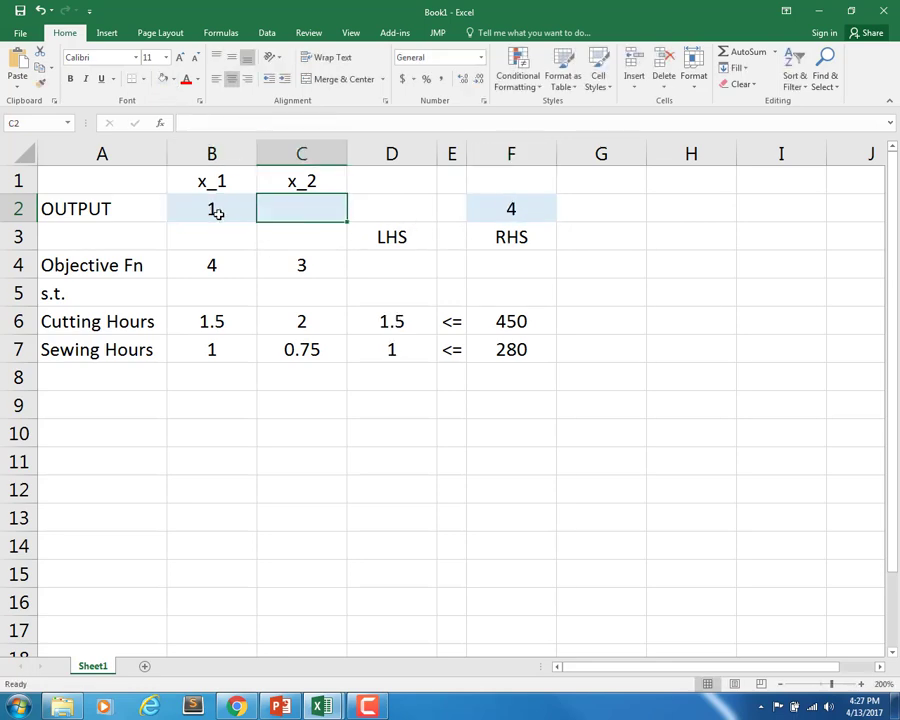
pyautogui.write('1')
pyautogui.press('Tab')
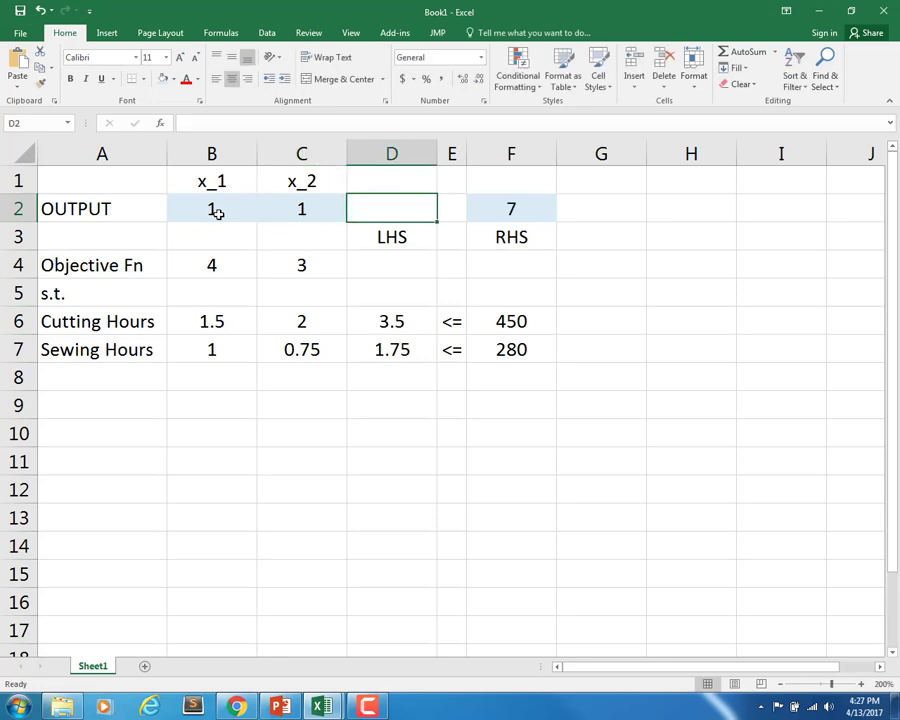
pyautogui.press('Left')
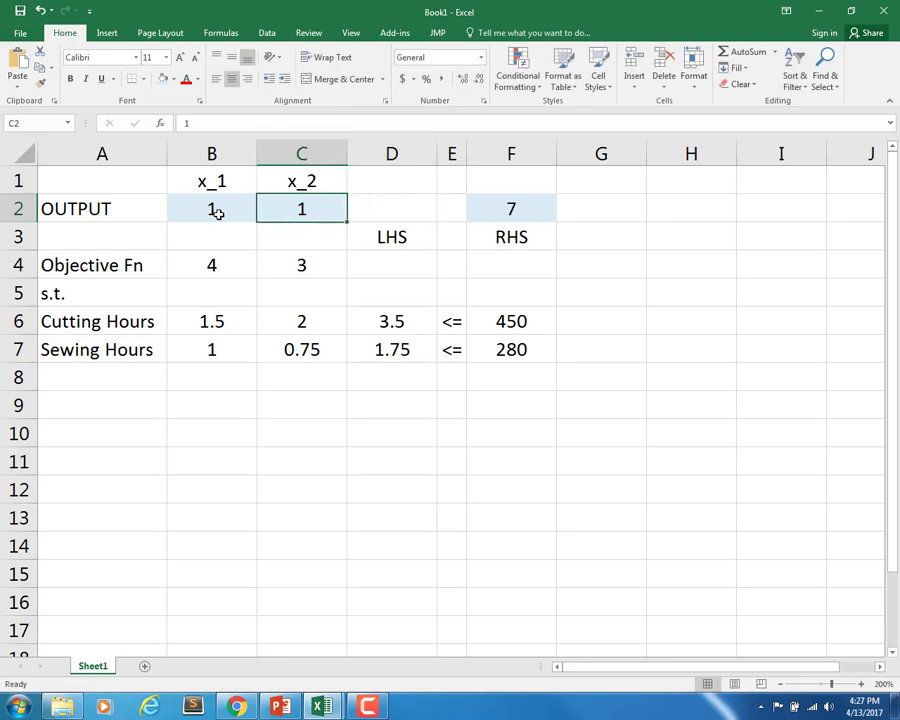
pyautogui.hotkey('shift', 'Left')
pyautogui.press('Delete')
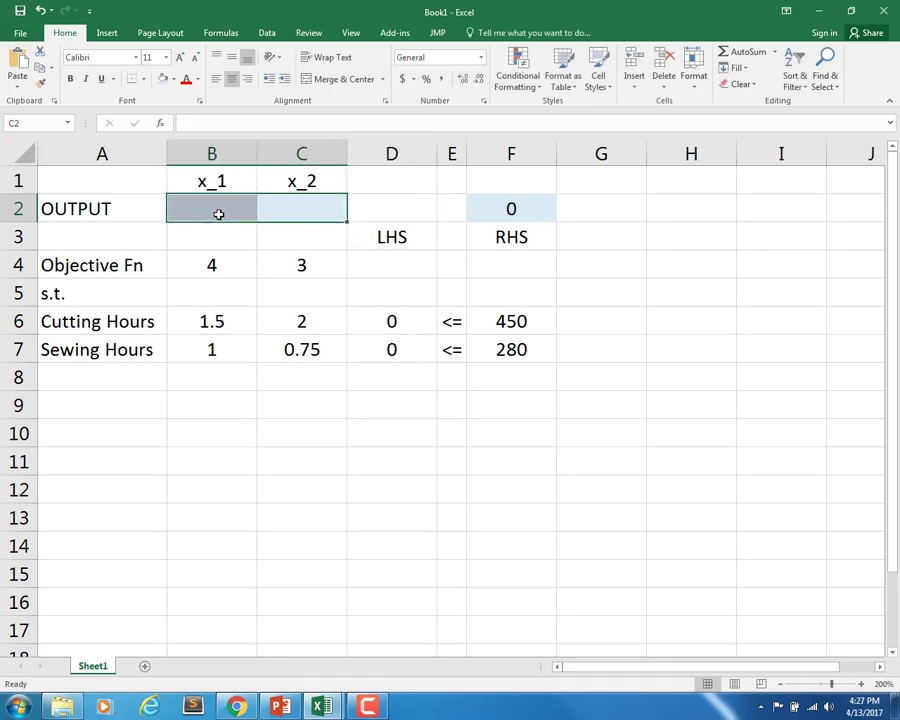
pyautogui.click(468, 208)
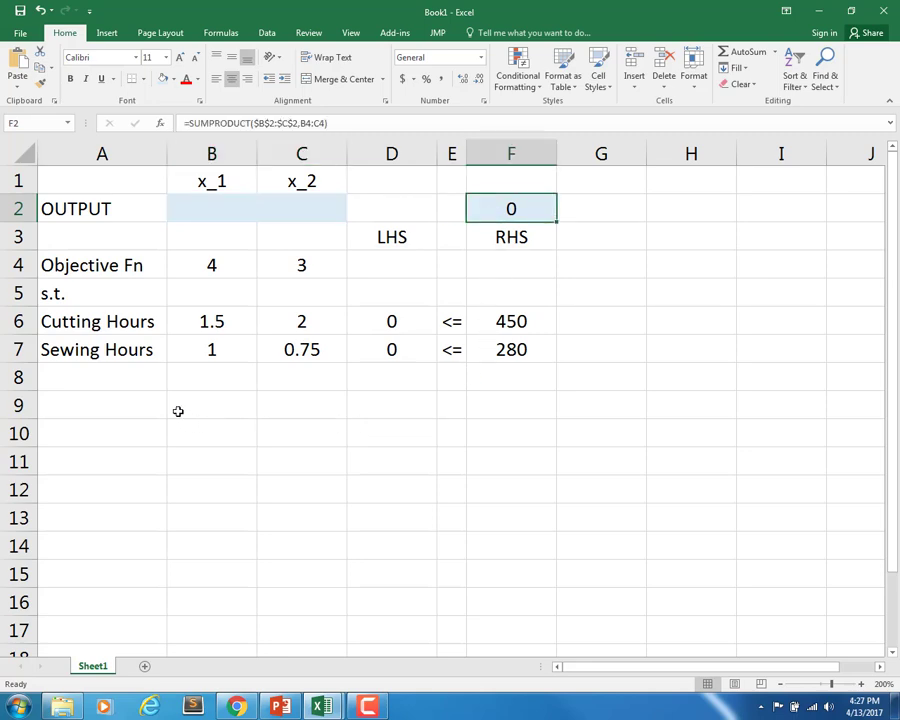
# Step: Open Solver and set its objective to the objective formula cell $F$2
pyautogui.click(125, 377)
pyautogui.click(128, 398)
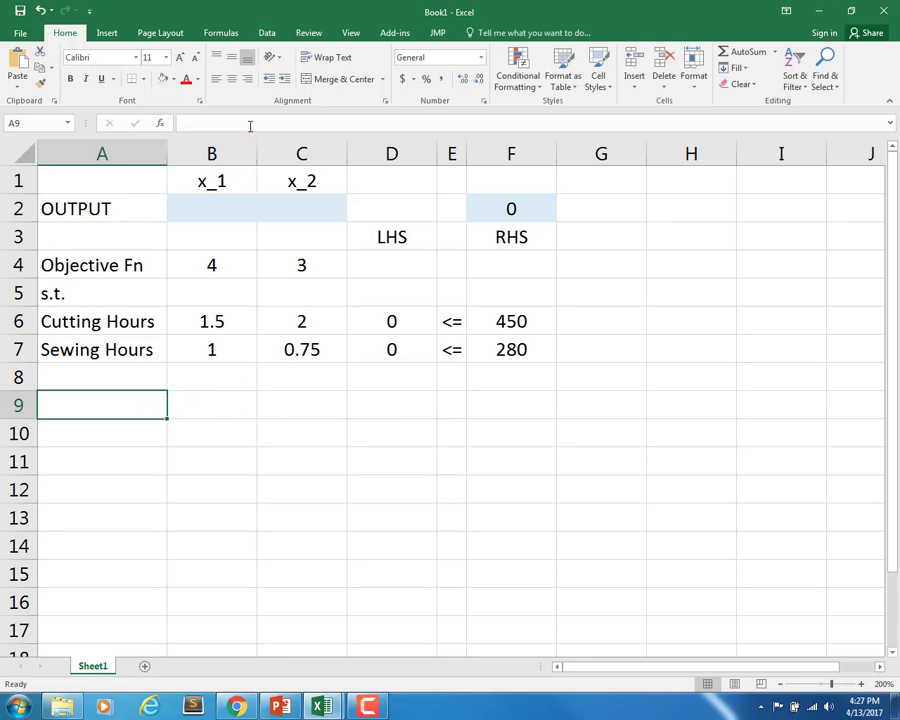
pyautogui.click(269, 33)
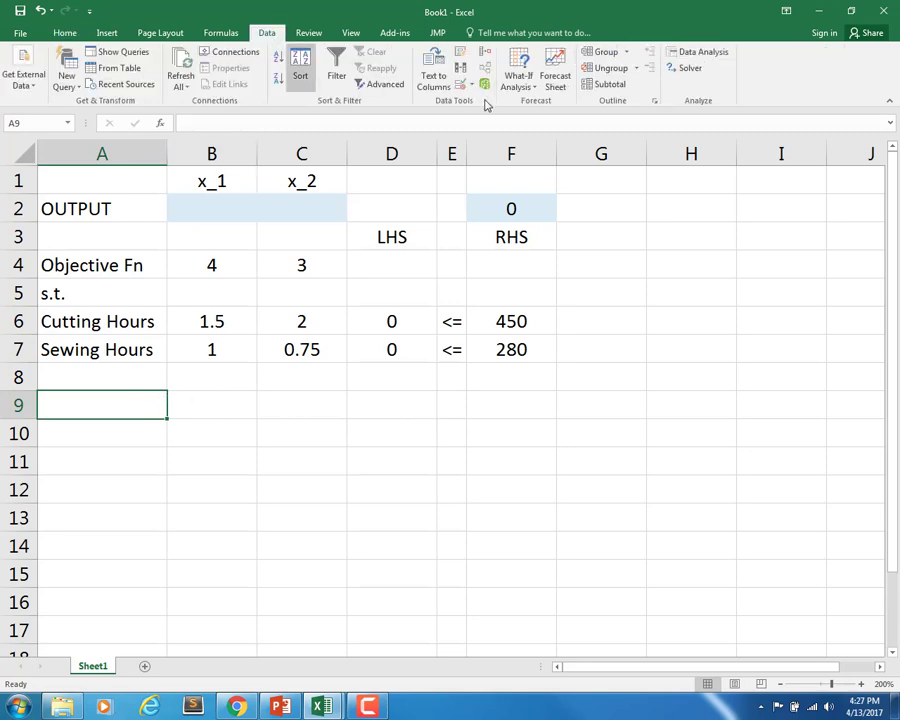
pyautogui.click(690, 68)
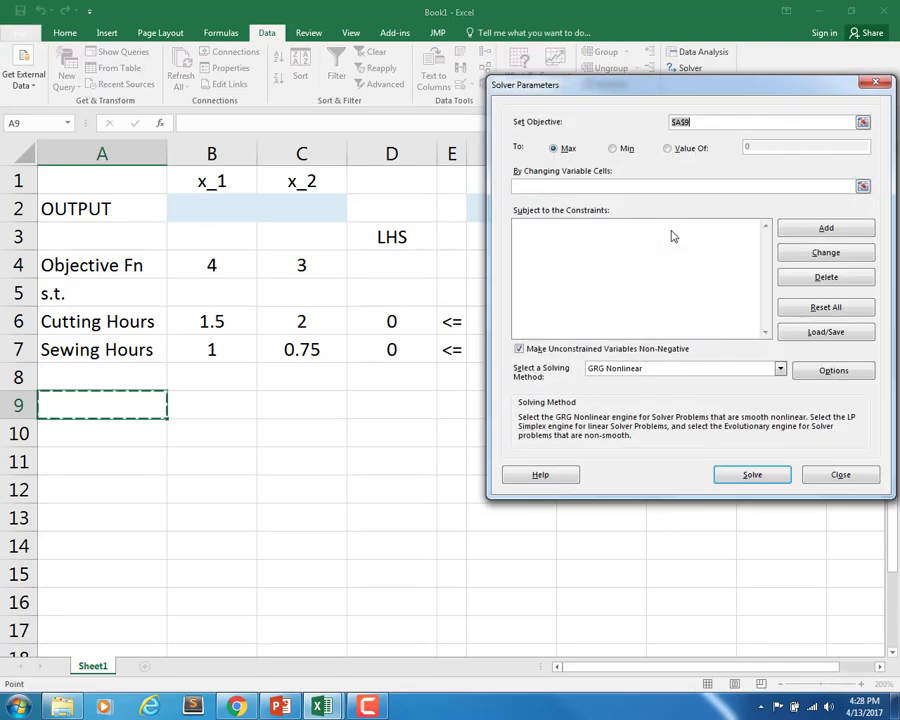
pyautogui.moveTo(669, 94); pyautogui.dragTo(549, 182)
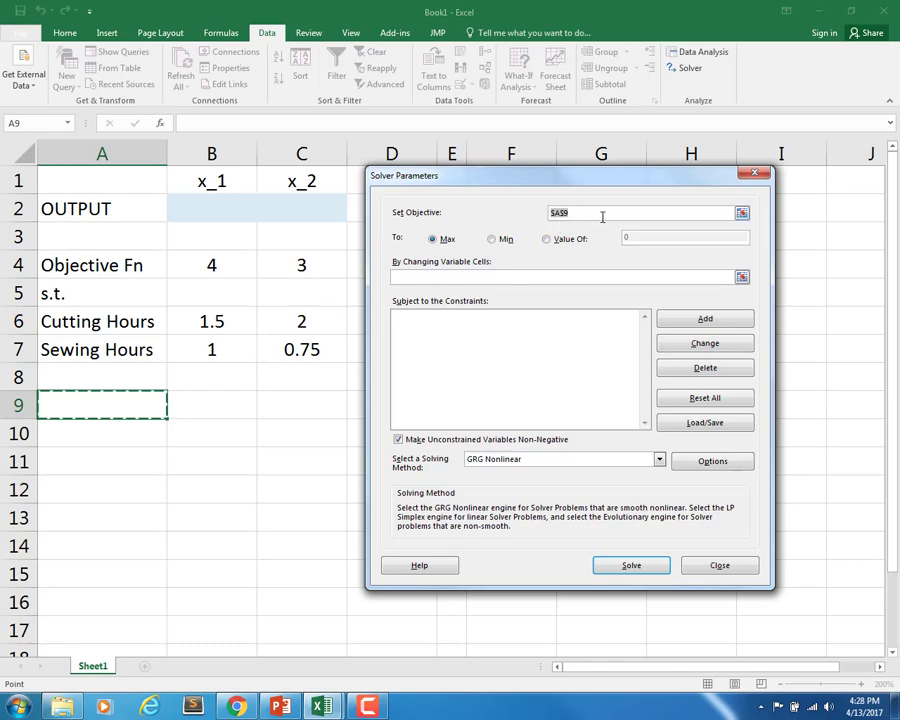
pyautogui.click(741, 213)
pyautogui.moveTo(552, 188); pyautogui.dragTo(565, 264)
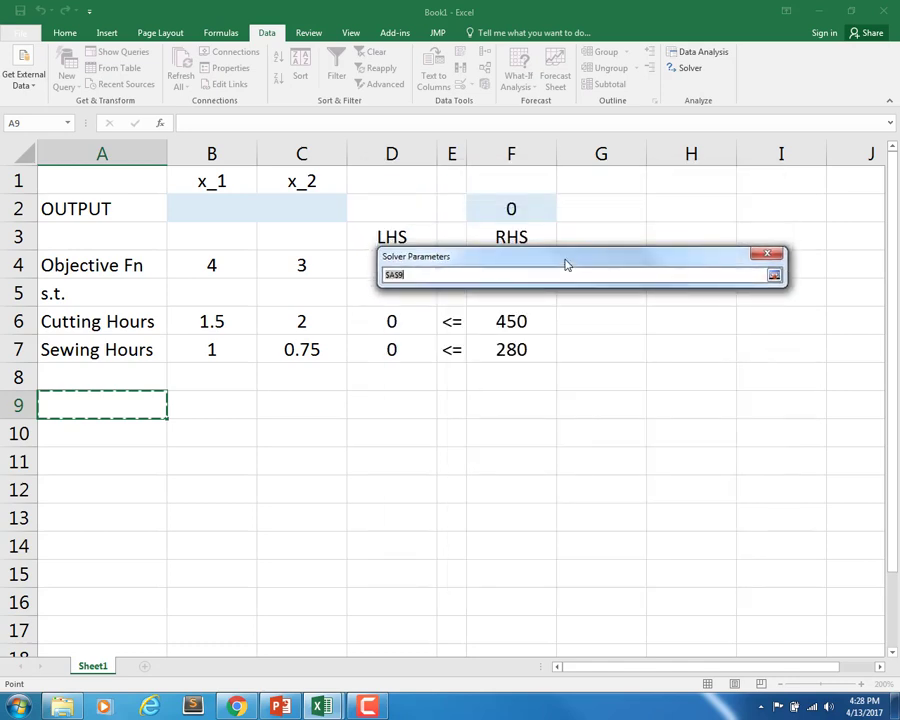
pyautogui.click(528, 208)
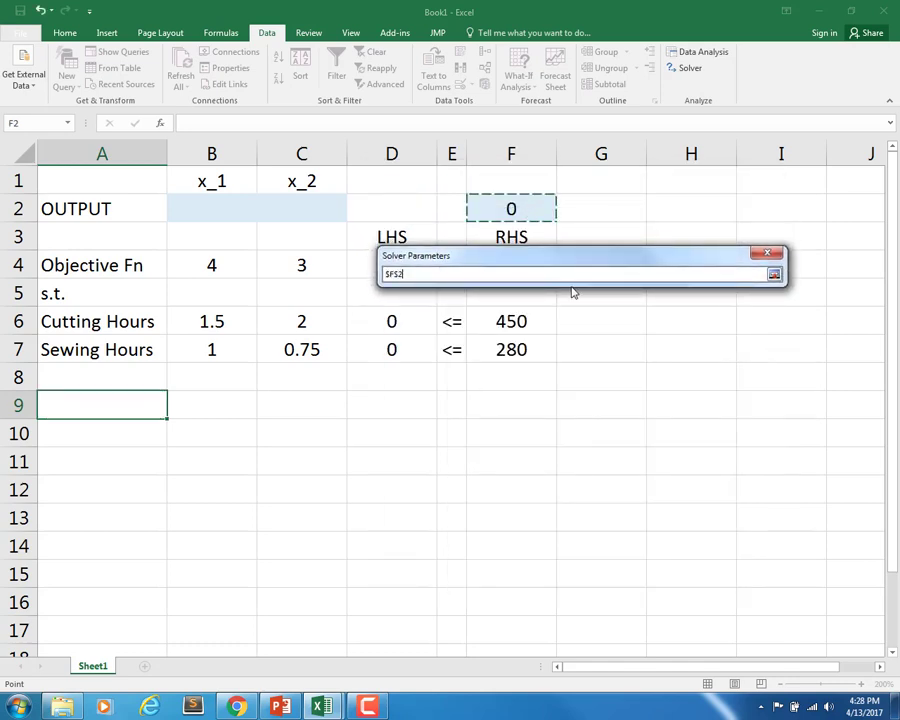
pyautogui.click(774, 277)
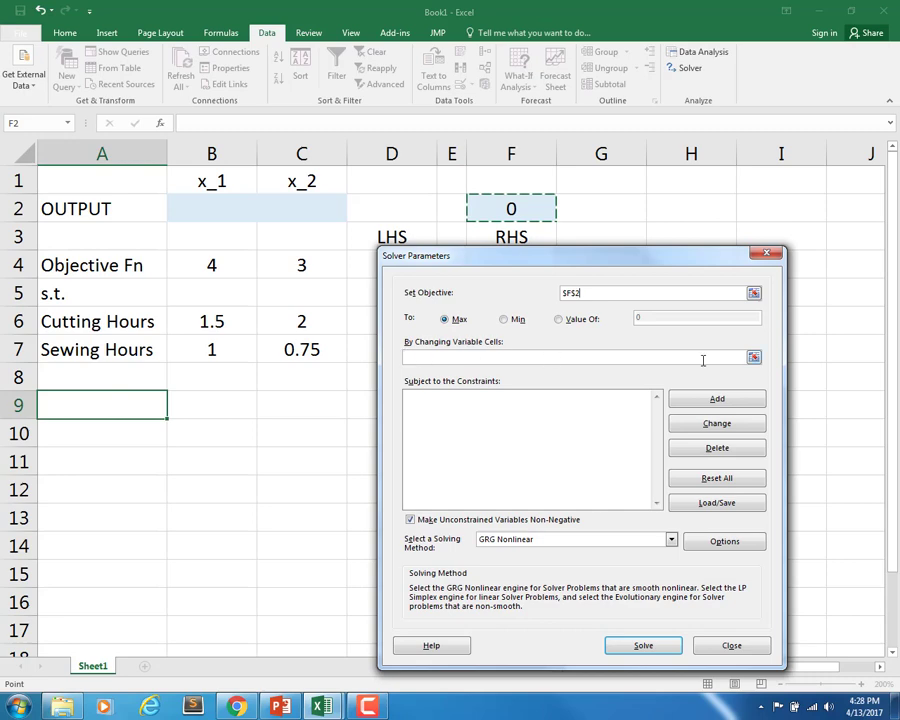
# Step: Set Solver's changing variable cells to the x_1 and x_2 outputs, $B$2:$C$2
pyautogui.click(754, 357)
pyautogui.moveTo(205, 208); pyautogui.dragTo(297, 207)
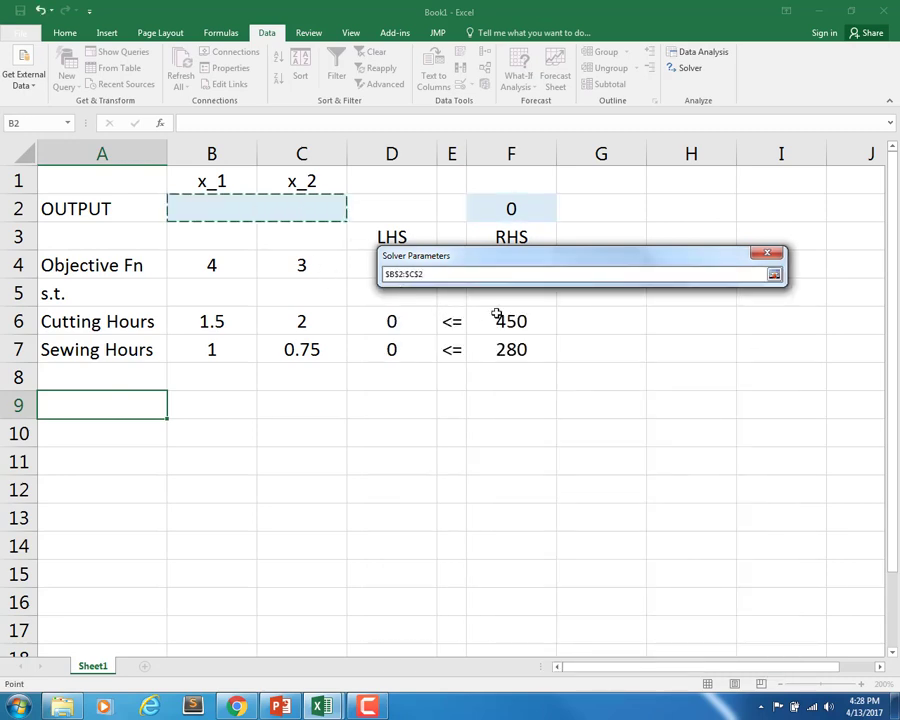
pyautogui.click(774, 275)
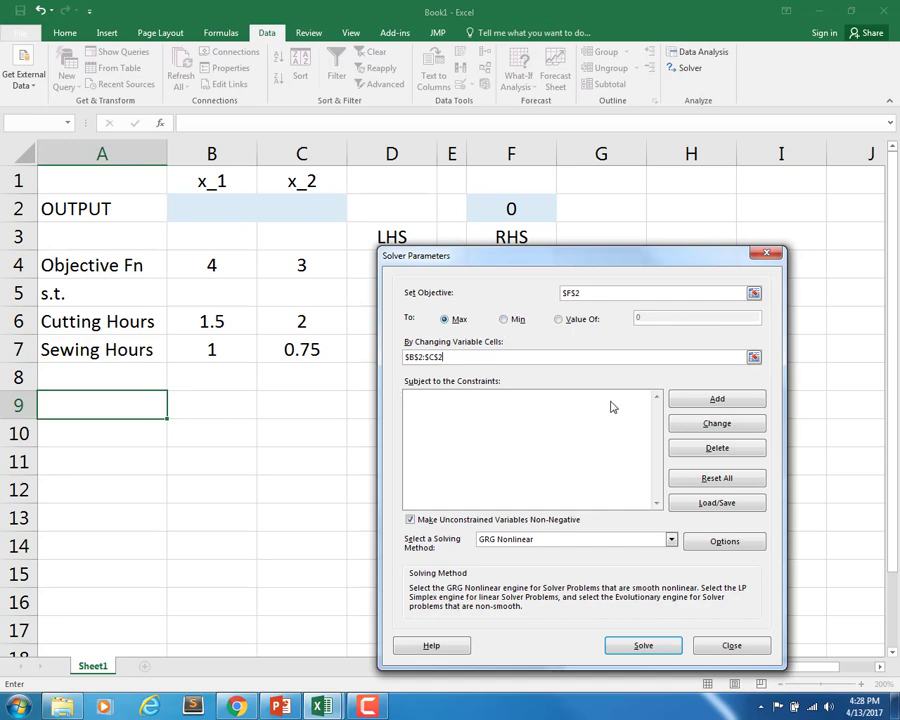
# Step: Add the Solver constraint $D$6:$D$7 <= $F$6:$F$7 for the cutting and sewing hours
pyautogui.click(714, 400)
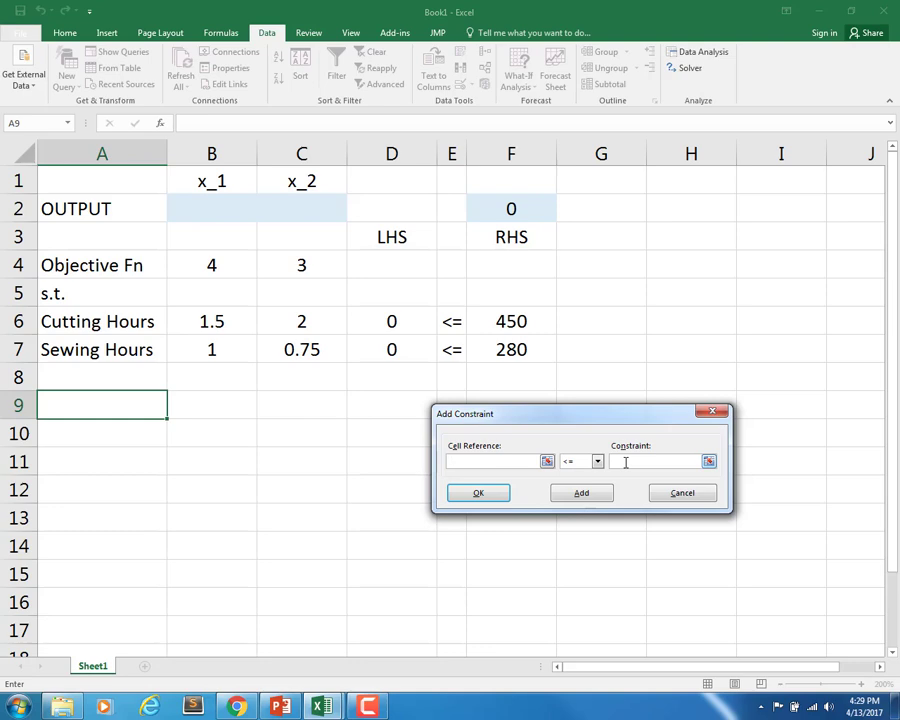
pyautogui.click(547, 461)
pyautogui.moveTo(376, 322); pyautogui.dragTo(384, 341)
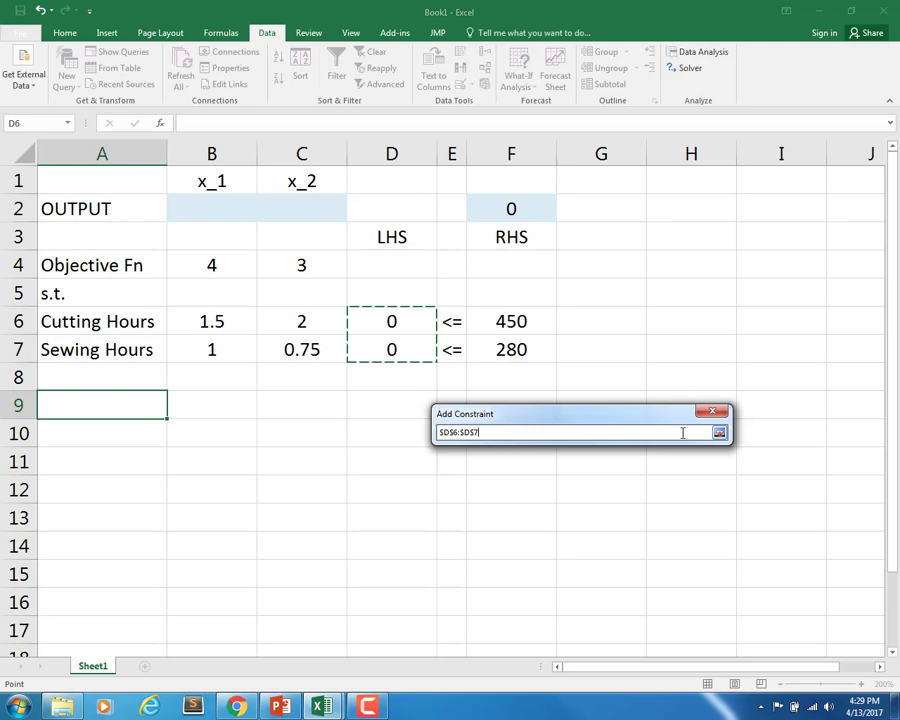
pyautogui.click(719, 432)
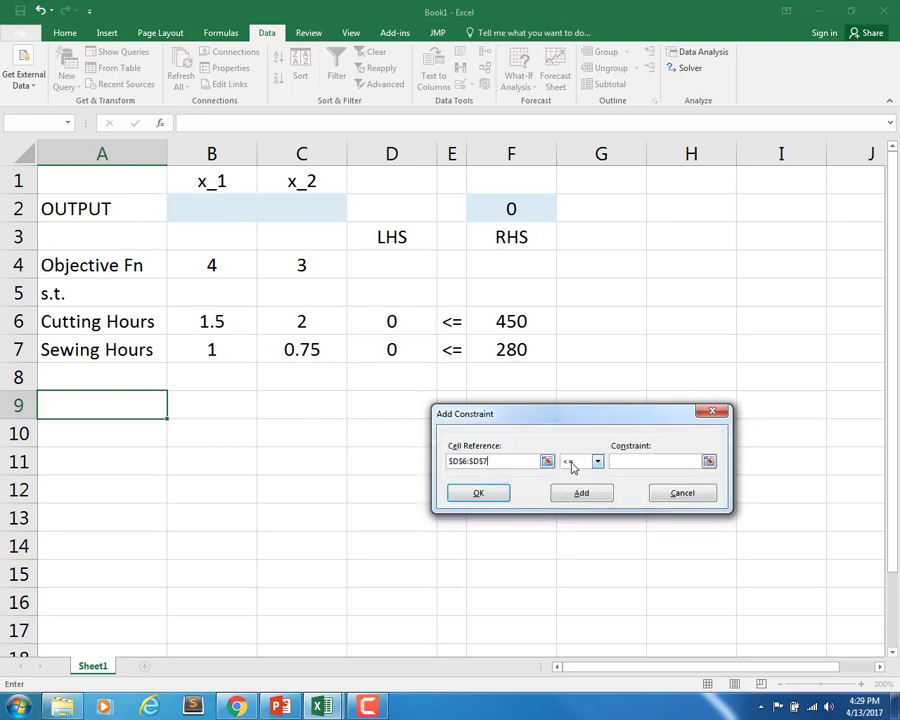
pyautogui.click(708, 462)
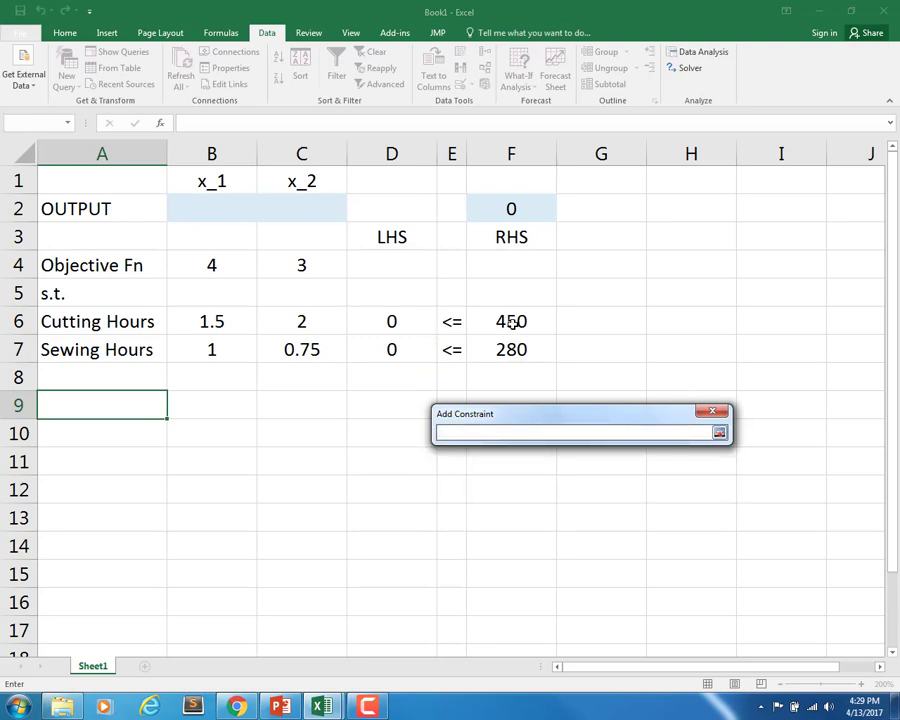
pyautogui.moveTo(512, 322); pyautogui.dragTo(512, 340)
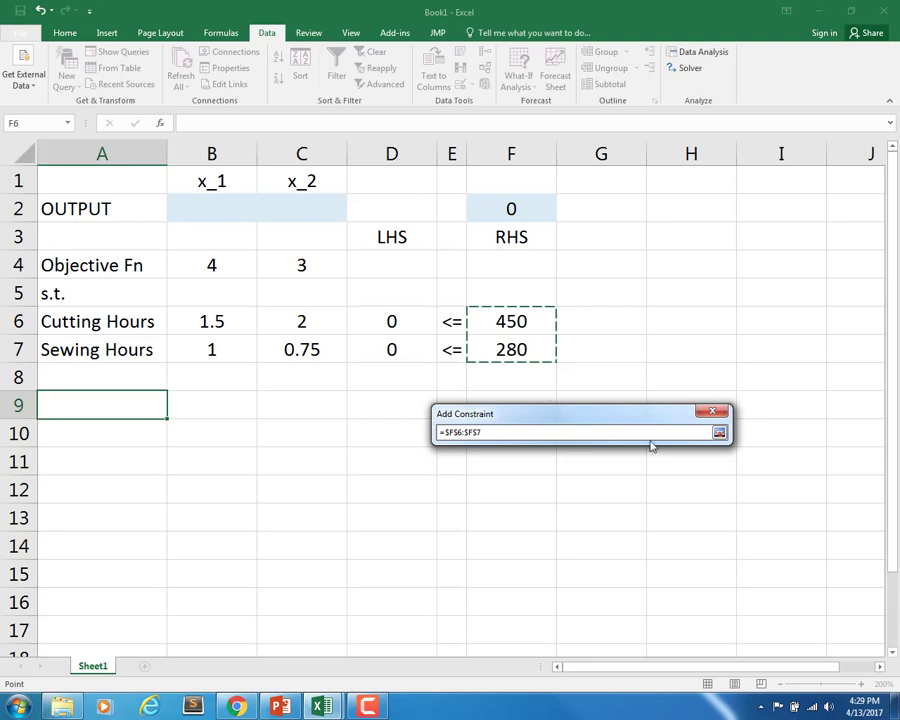
pyautogui.click(719, 432)
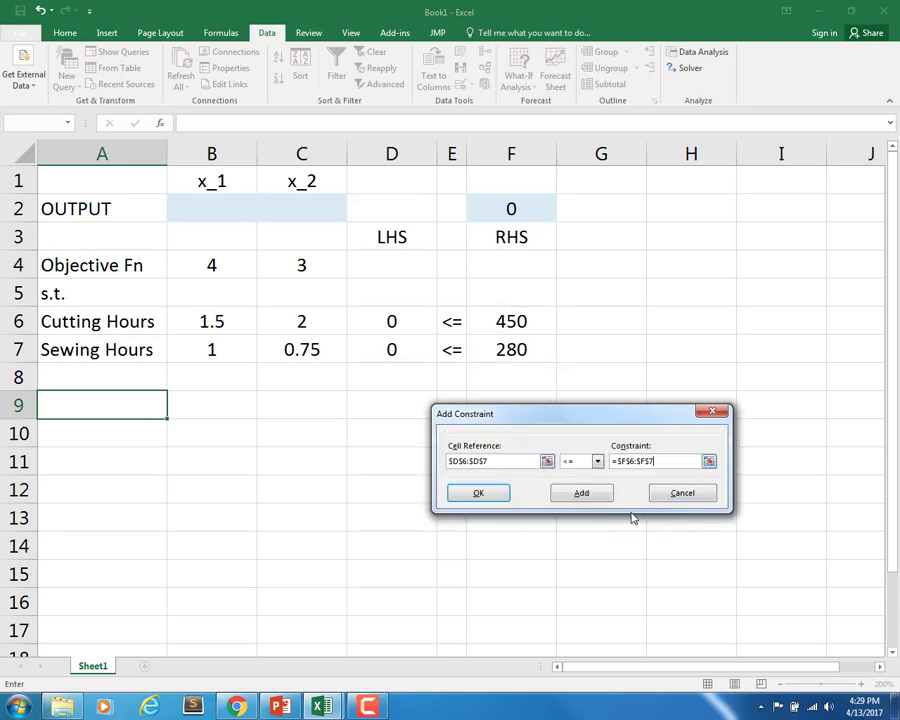
pyautogui.click(486, 496)
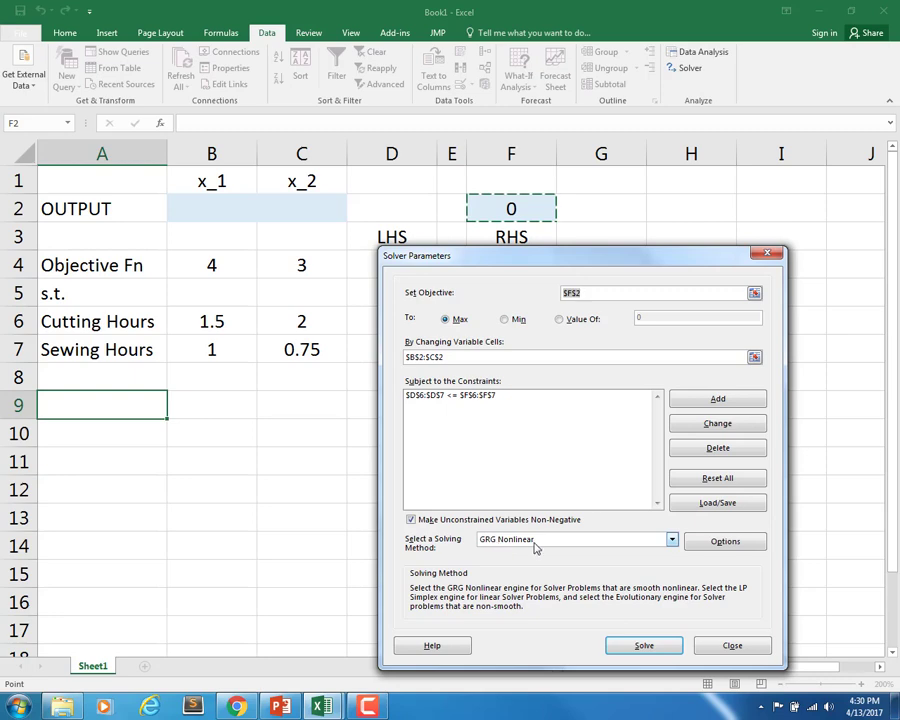
# Step: Solve the model with the Simplex LP method, keeping the solution and creating the Answer, Sensitivity and Limits reports
pyautogui.click(672, 540)
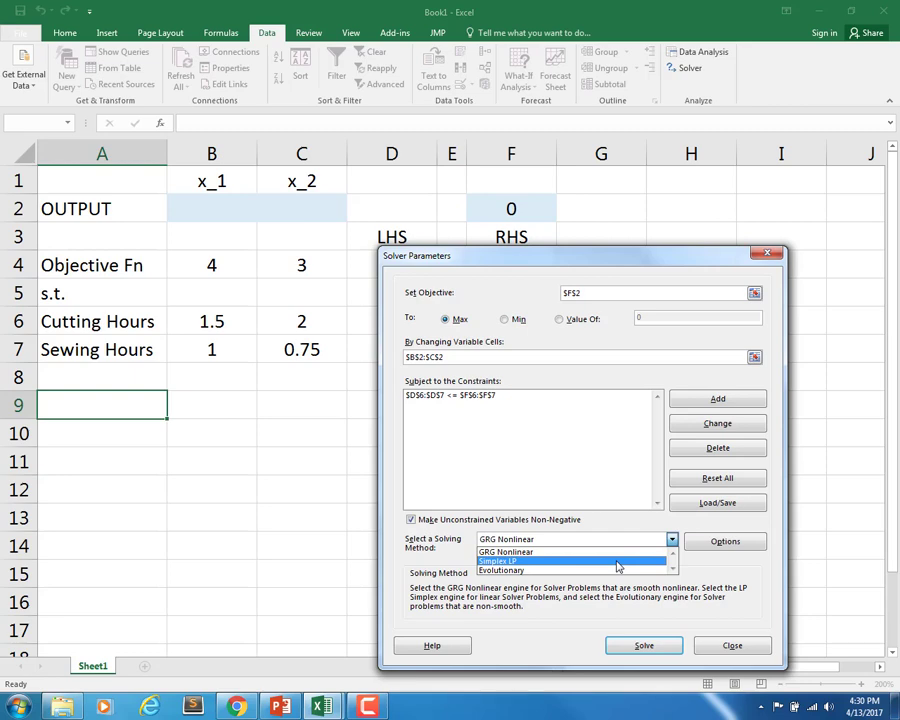
pyautogui.click(617, 562)
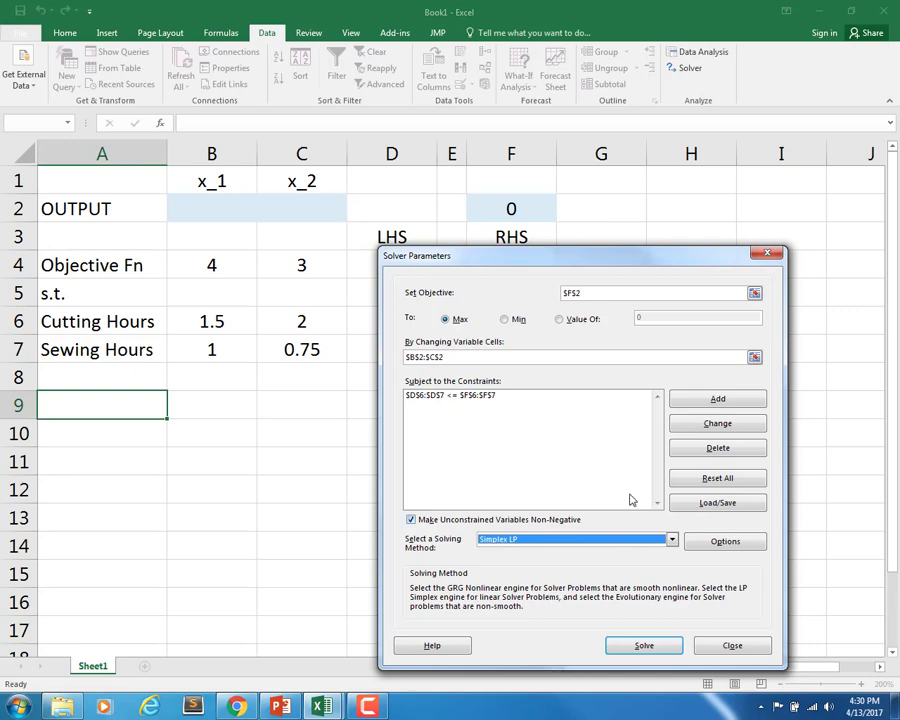
pyautogui.click(630, 648)
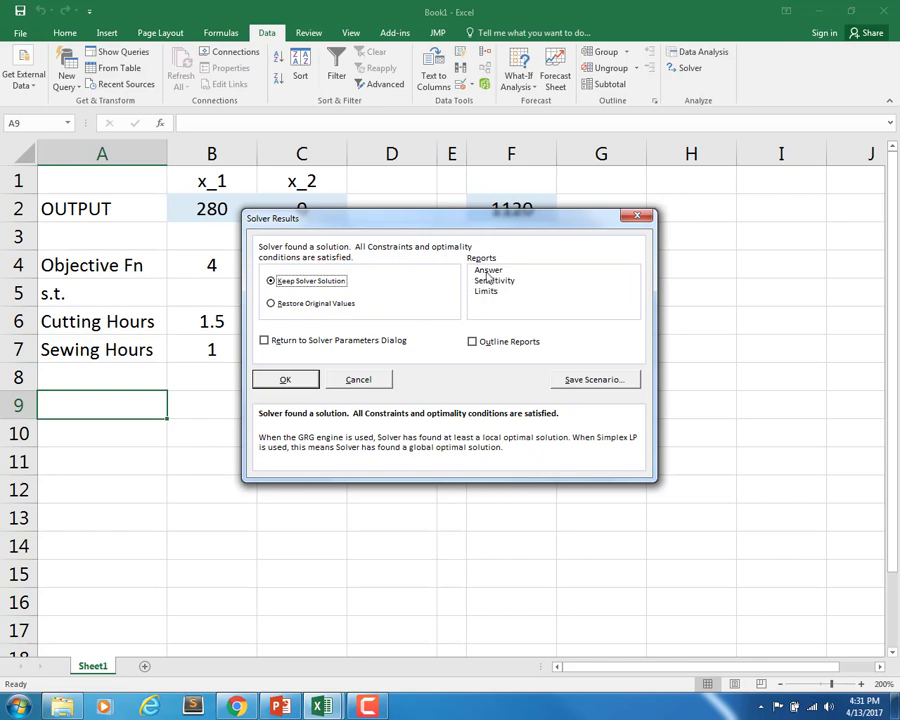
pyautogui.moveTo(488, 273); pyautogui.dragTo(486, 290)
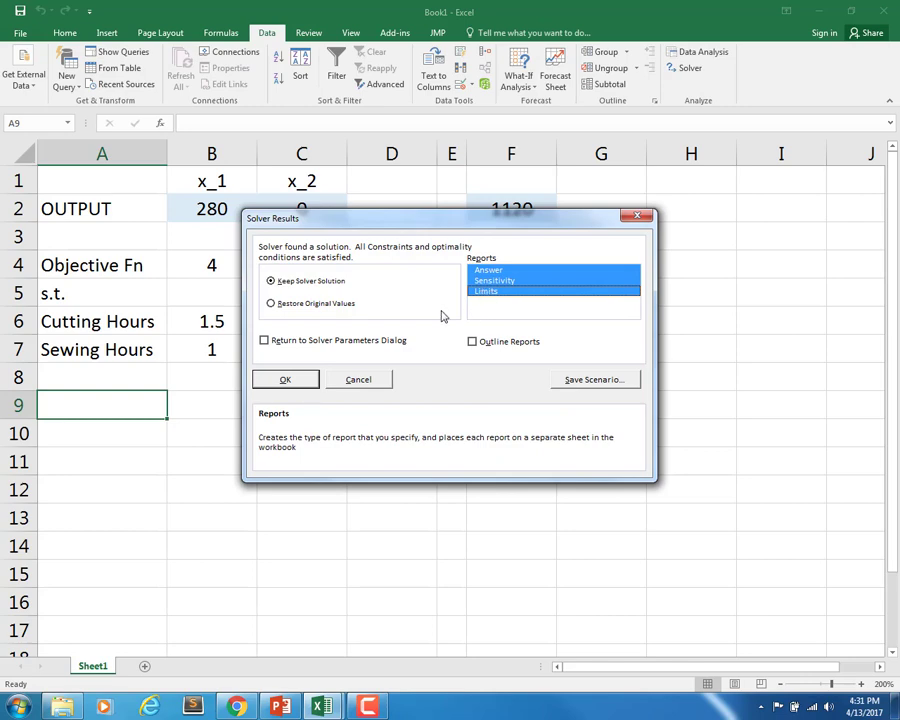
pyautogui.click(300, 382)
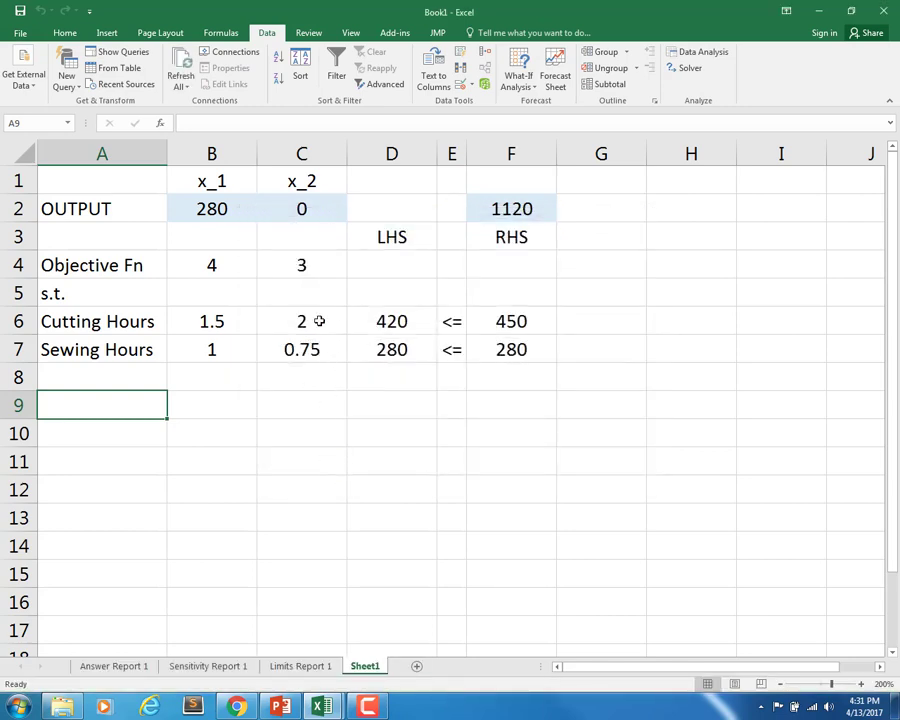
# Step: Examine the solved x_1, x_2 and objective outputs on Sheet1, and compare each constraint's LHS with its RHS
pyautogui.click(211, 208)
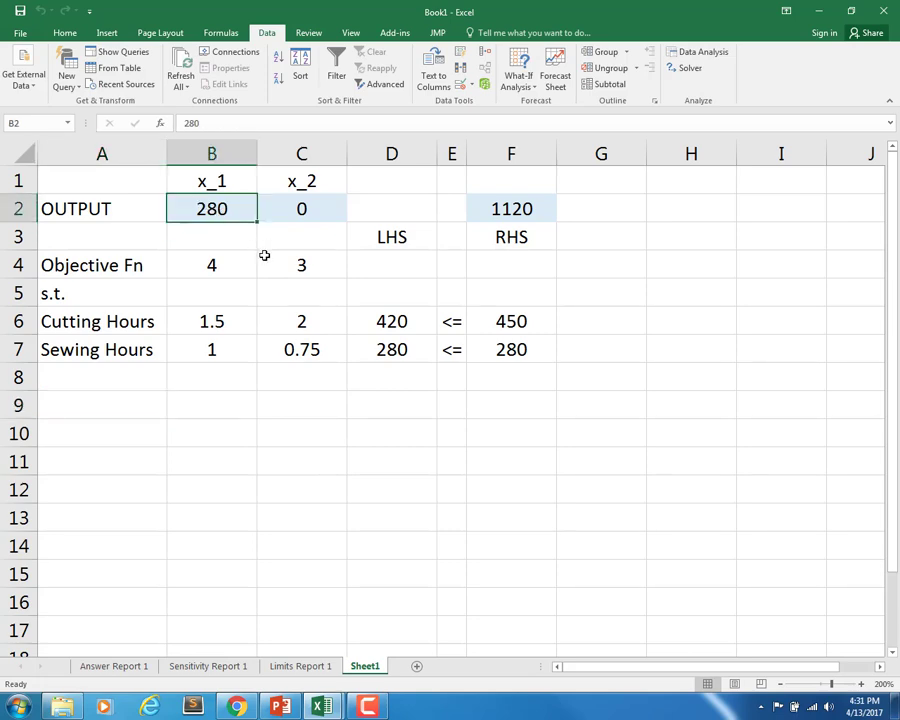
pyautogui.press('Tab')
pyautogui.press('Tab')
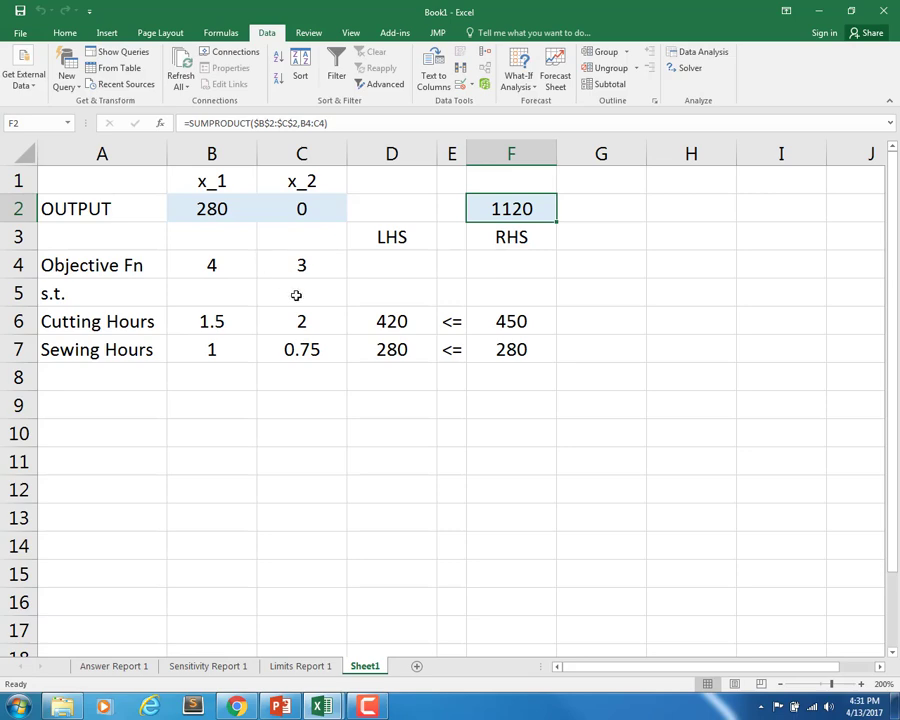
pyautogui.click(390, 321)
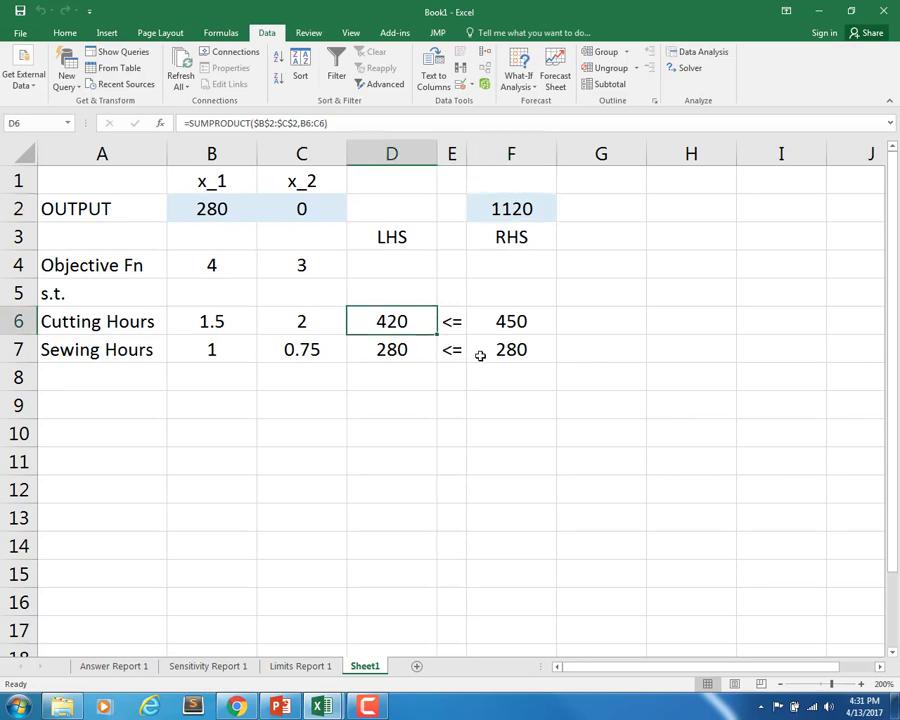
pyautogui.click(494, 322)
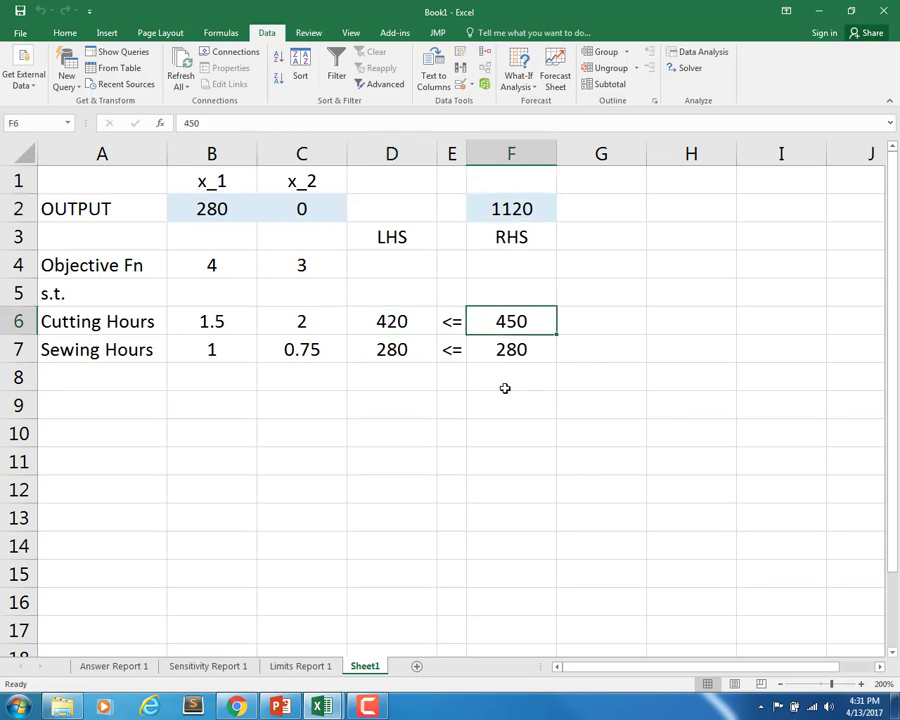
pyautogui.click(397, 349)
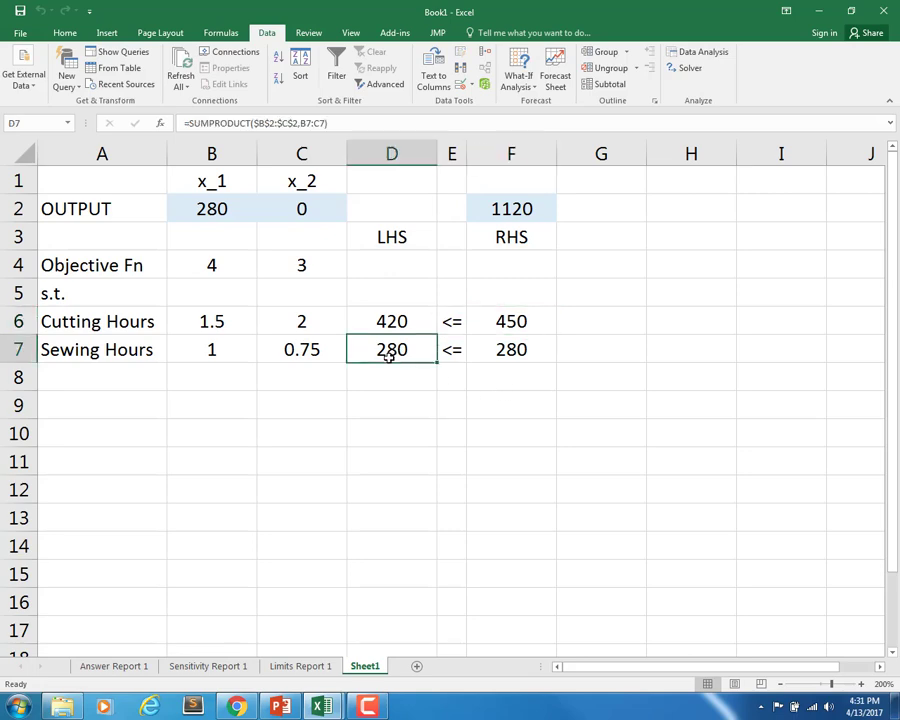
pyautogui.click(485, 352)
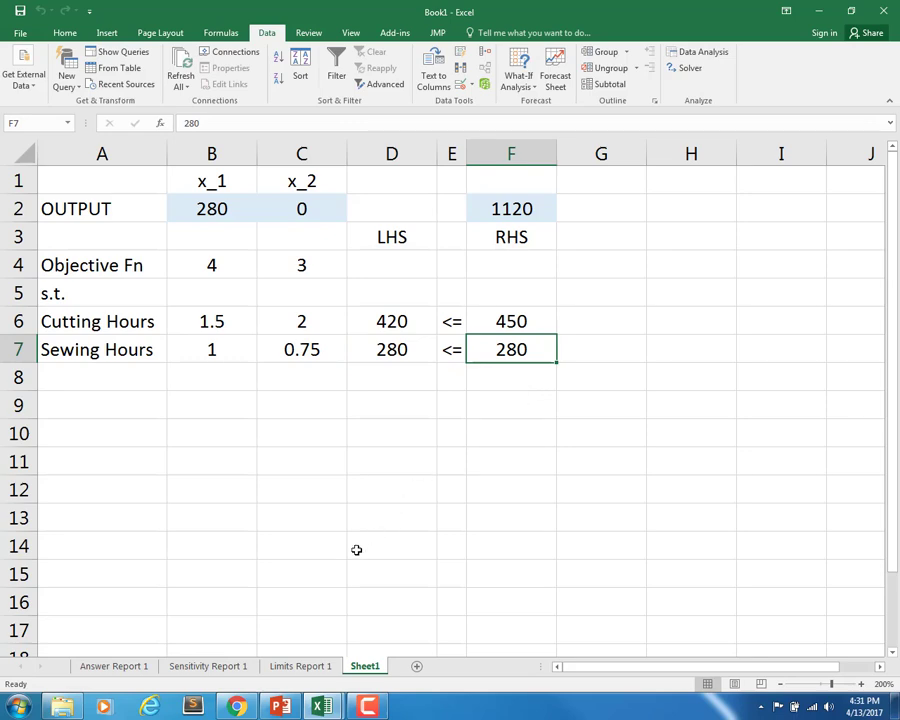
# Step: Open Answer Report 1 and examine the original and final values of the objective cell
pyautogui.click(118, 666)
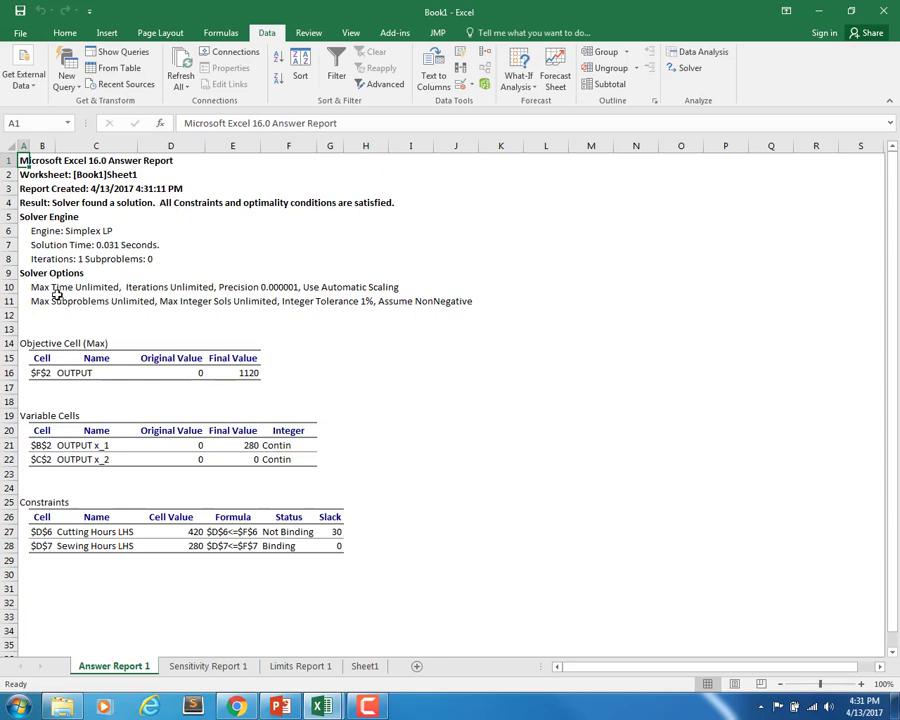
pyautogui.click(75, 373)
pyautogui.click(190, 372)
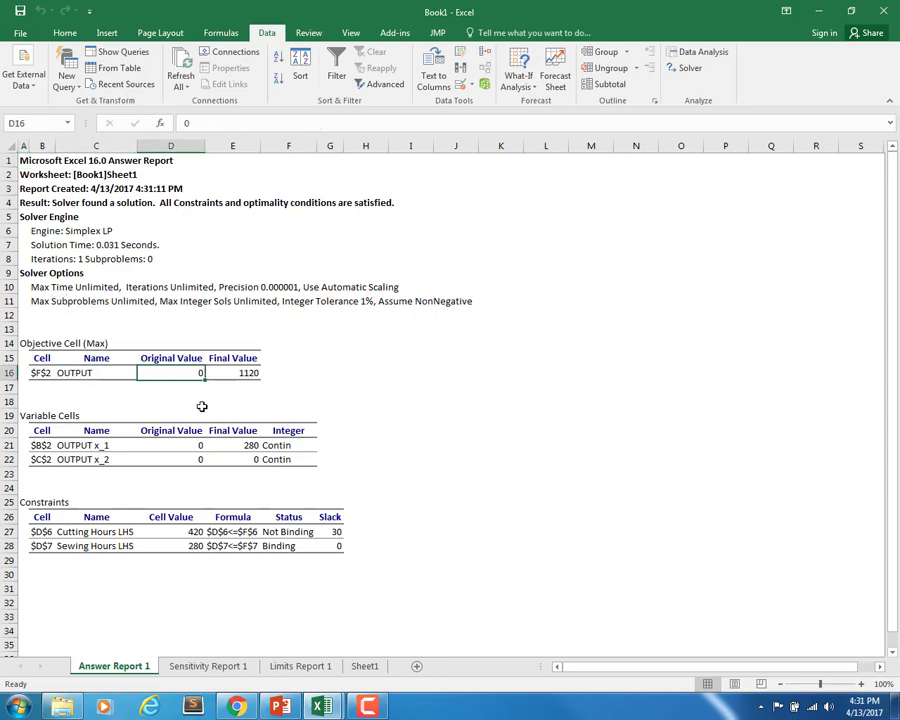
pyautogui.click(238, 372)
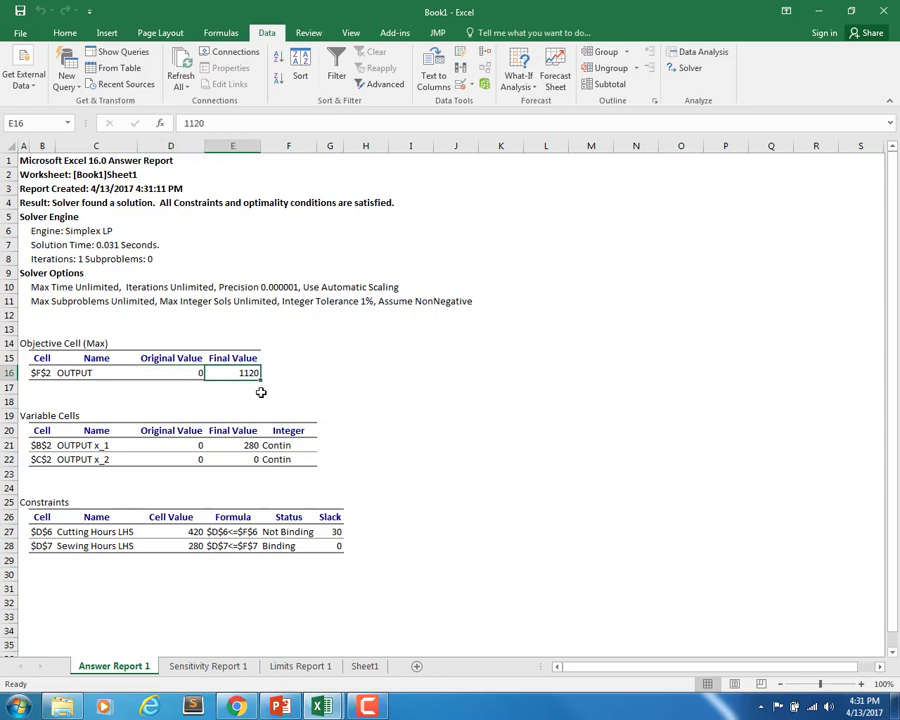
# Step: Examine the original and final values of the x_1 and x_2 variable cells in the Answer Report
pyautogui.click(120, 446)
pyautogui.click(111, 462)
pyautogui.click(193, 445)
pyautogui.click(195, 459)
pyautogui.click(238, 445)
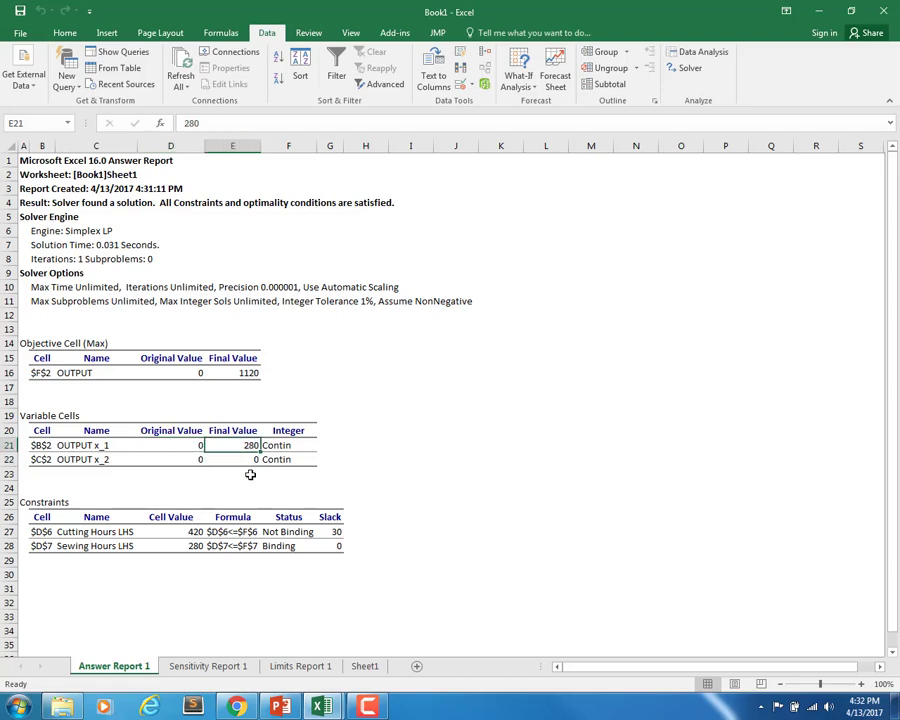
pyautogui.click(248, 459)
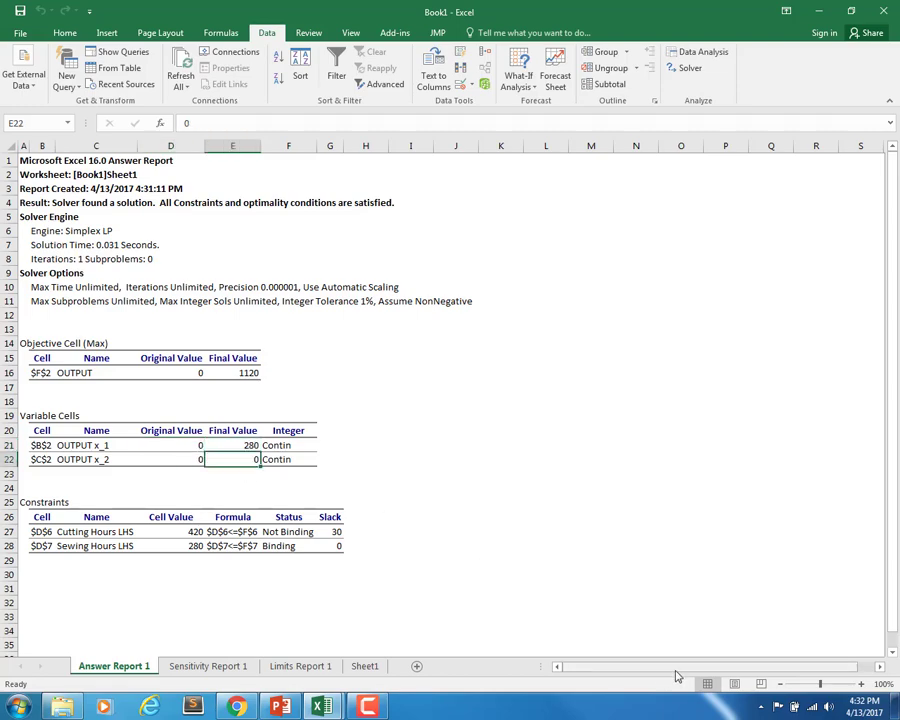
# Step: Examine the Integer entries for the x_1 and x_2 variable cells in the Answer Report
pyautogui.click(862, 686)
pyautogui.click(862, 686)
pyautogui.click(862, 686)
pyautogui.click(862, 686)
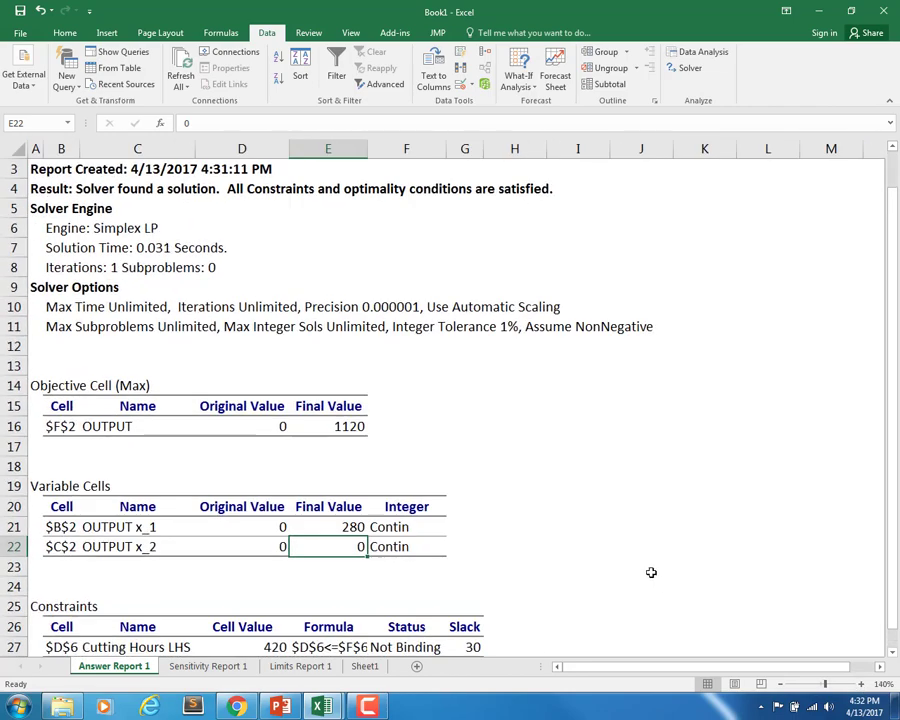
pyautogui.scroll(-2, 651, 572)
pyautogui.press('Up')
pyautogui.press('Right')
pyautogui.click(400, 428)
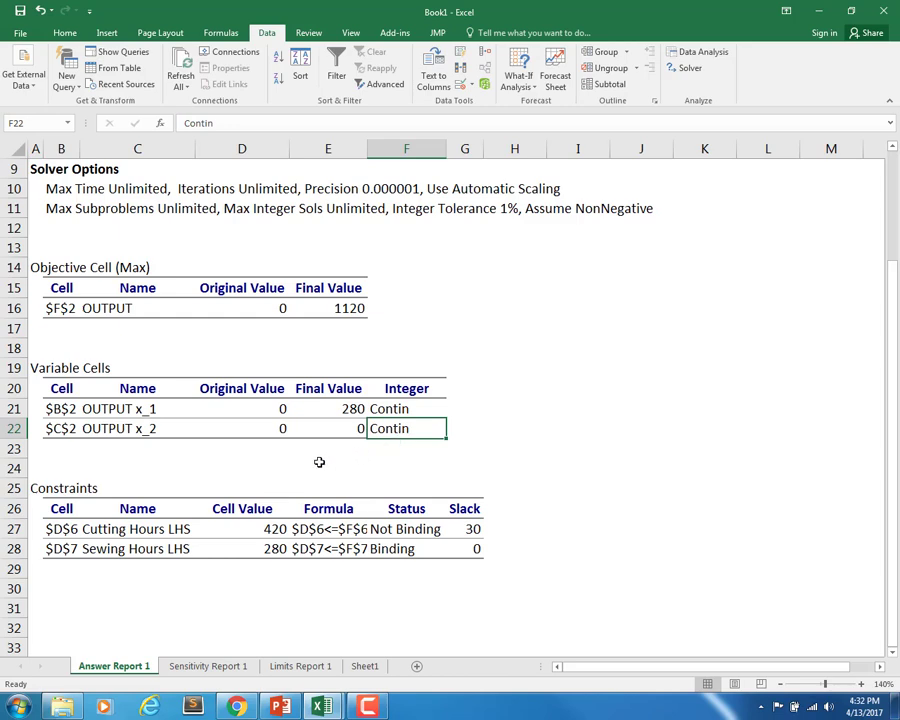
# Step: Examine the cell values of the cutting hours and sewing hours constraints in the Answer Report
pyautogui.click(110, 530)
pyautogui.click(88, 550)
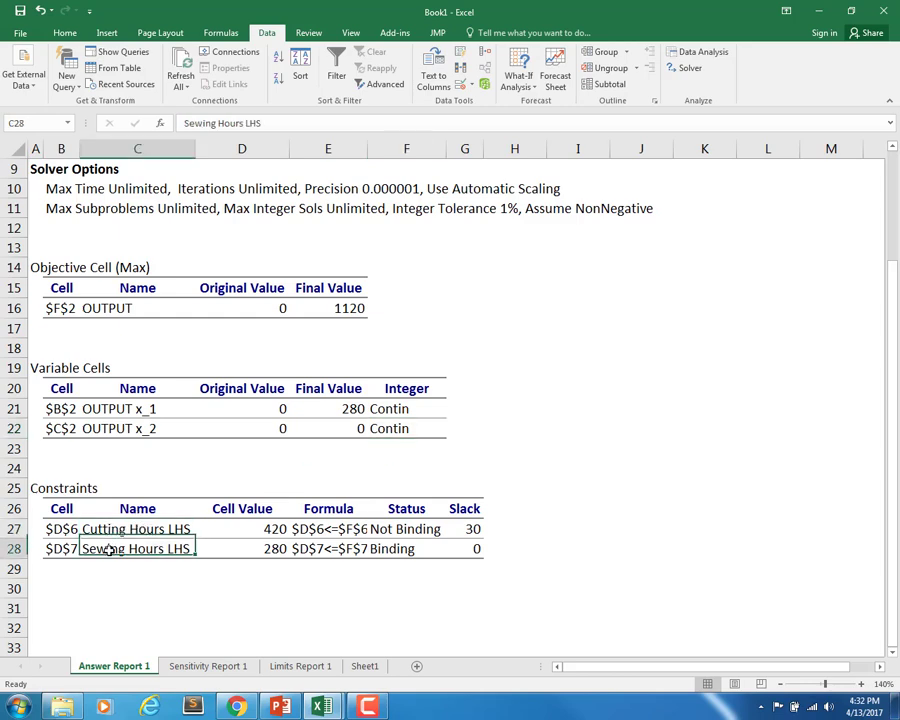
pyautogui.click(275, 530)
pyautogui.click(265, 546)
pyautogui.click(238, 528)
pyautogui.click(265, 548)
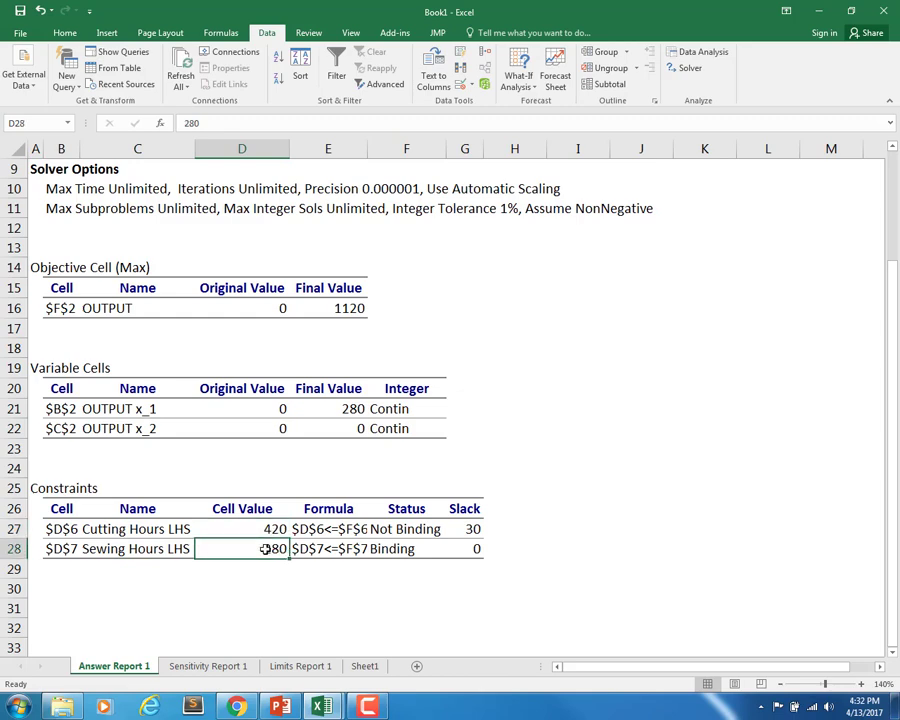
# Step: Check the binding status and slack of the cutting hours and sewing hours constraints
pyautogui.click(412, 530)
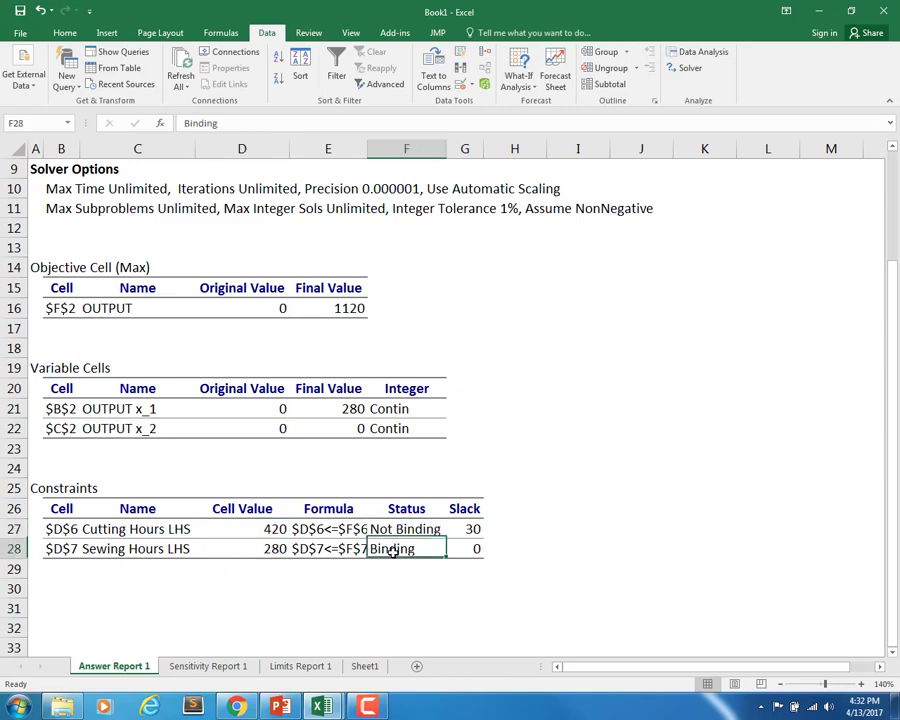
pyautogui.click(400, 548)
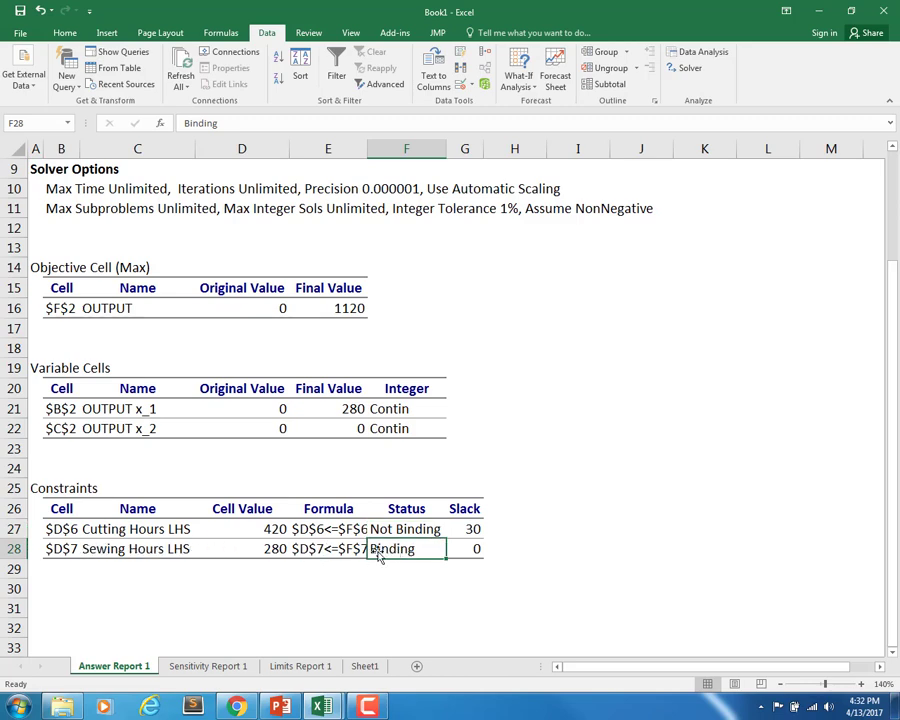
pyautogui.click(468, 549)
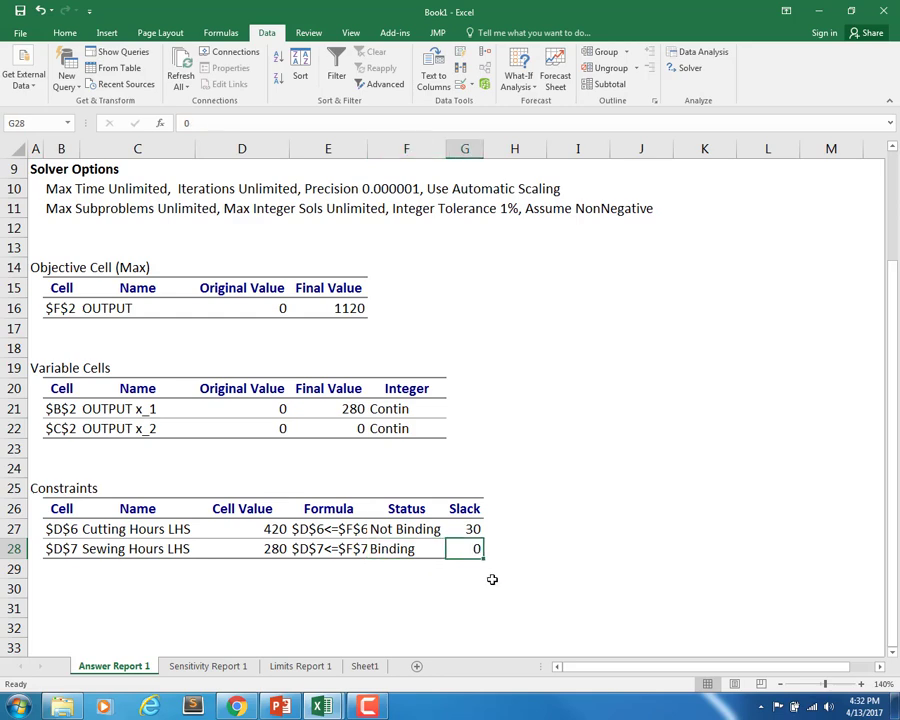
pyautogui.click(412, 527)
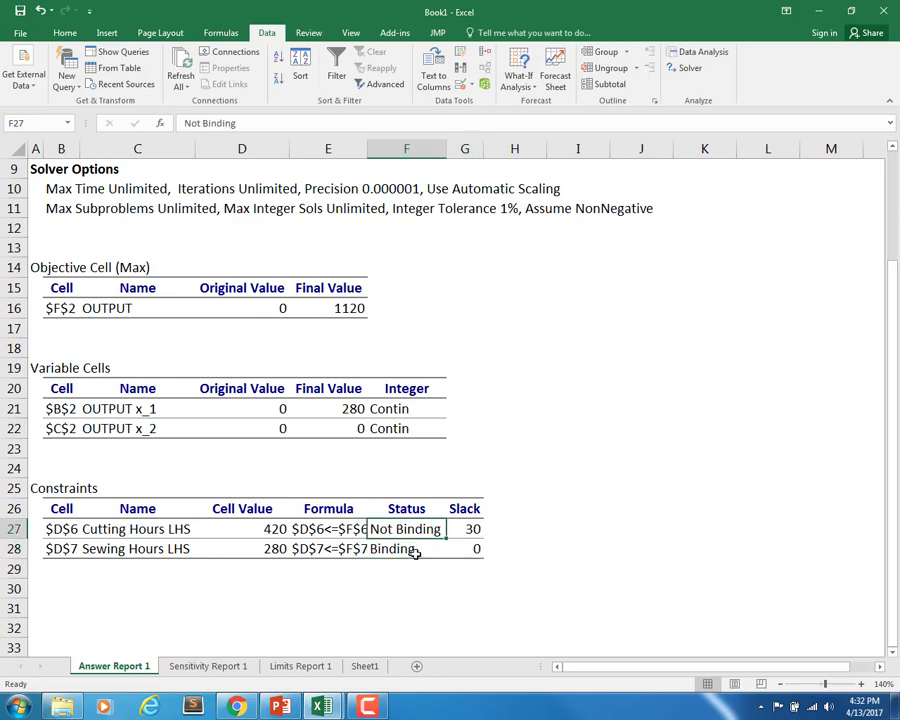
pyautogui.click(468, 530)
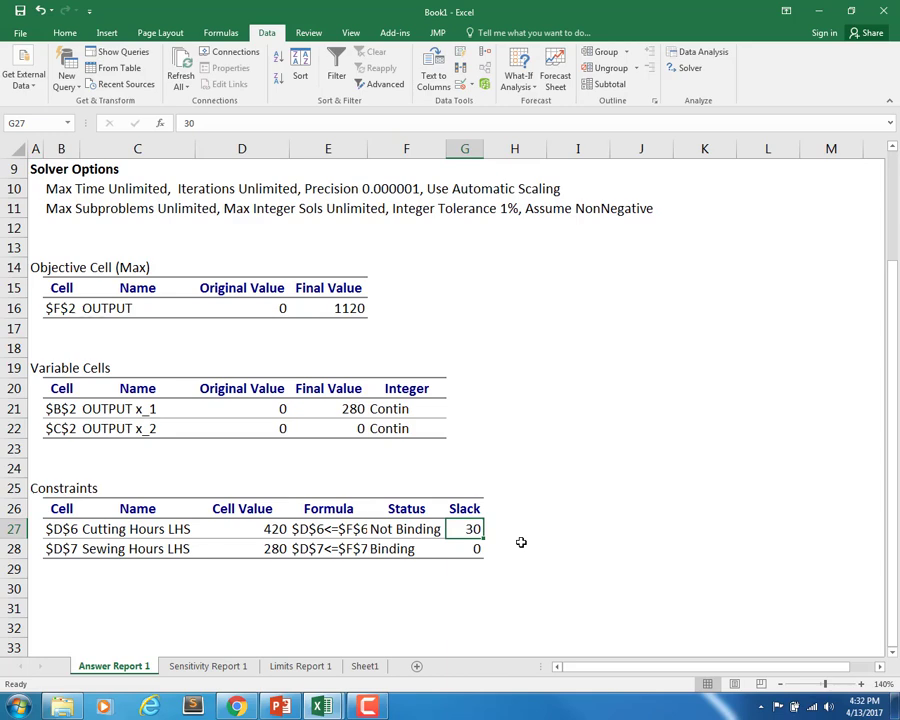
pyautogui.click(134, 530)
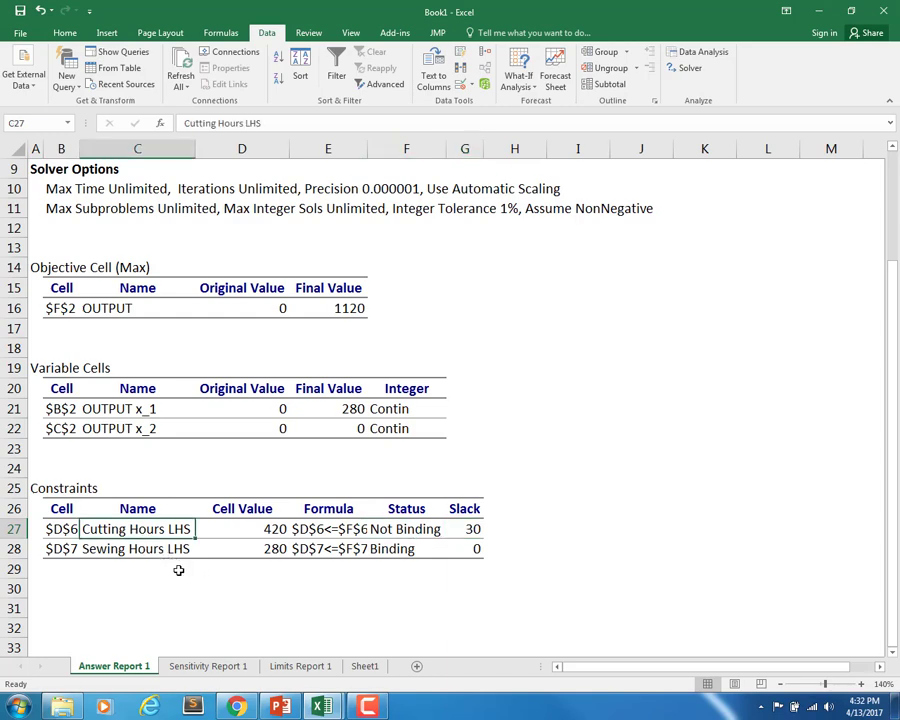
pyautogui.click(457, 533)
pyautogui.click(102, 546)
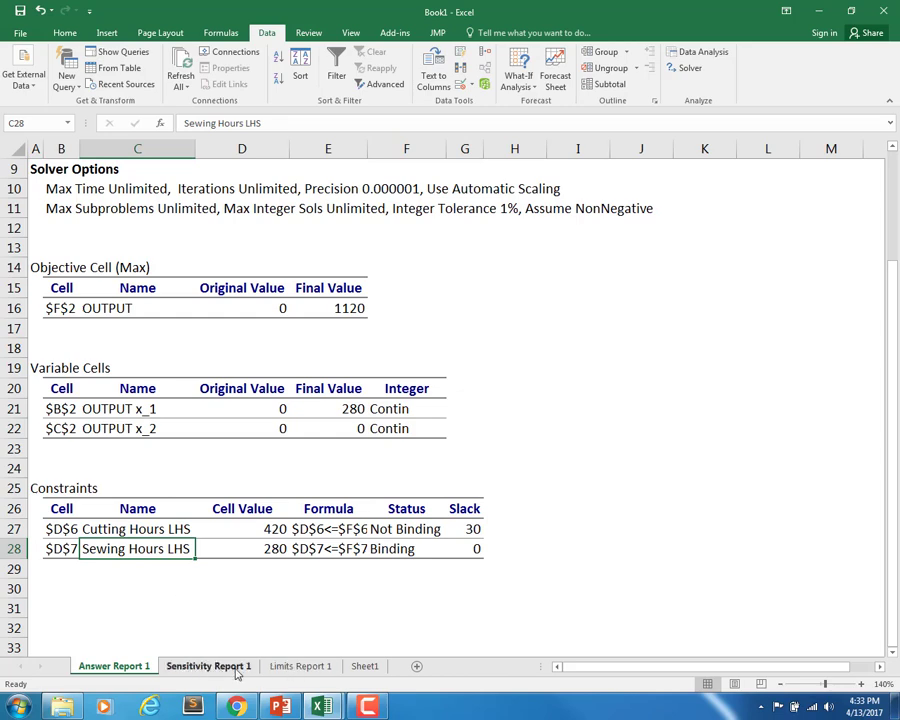
# Step: Look over Limits Report 1 and the variable cells in Sensitivity Report 1, including the final value of x_1
pyautogui.click(298, 668)
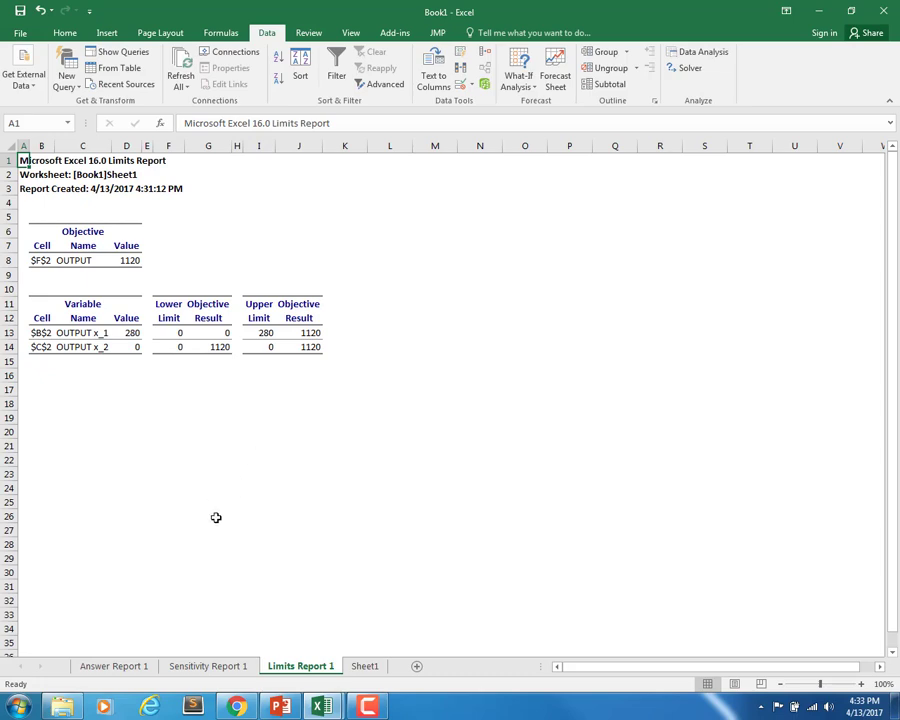
pyautogui.click(225, 665)
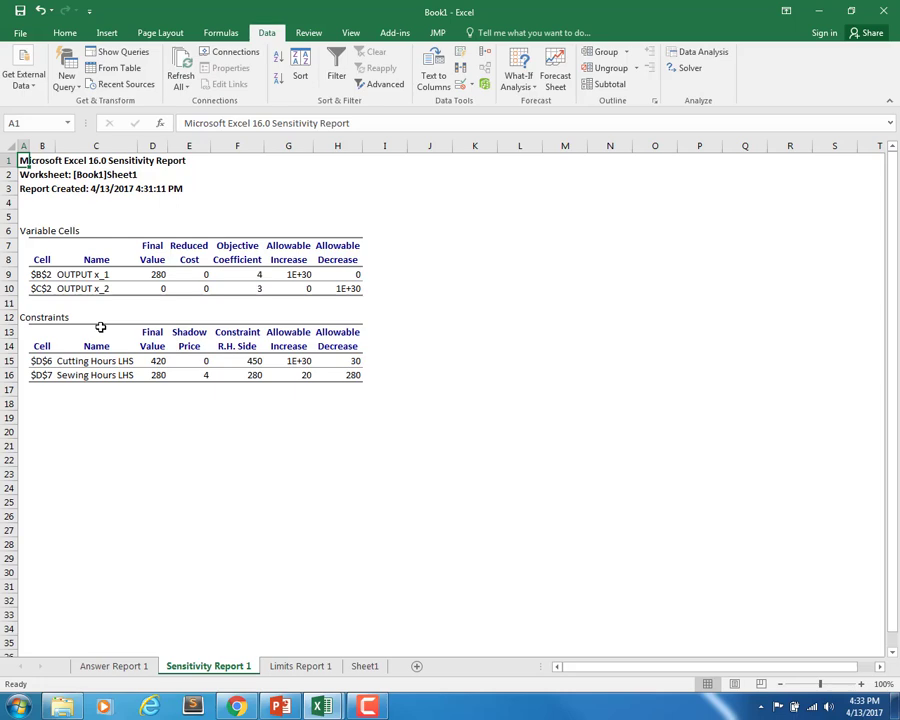
pyautogui.click(157, 274)
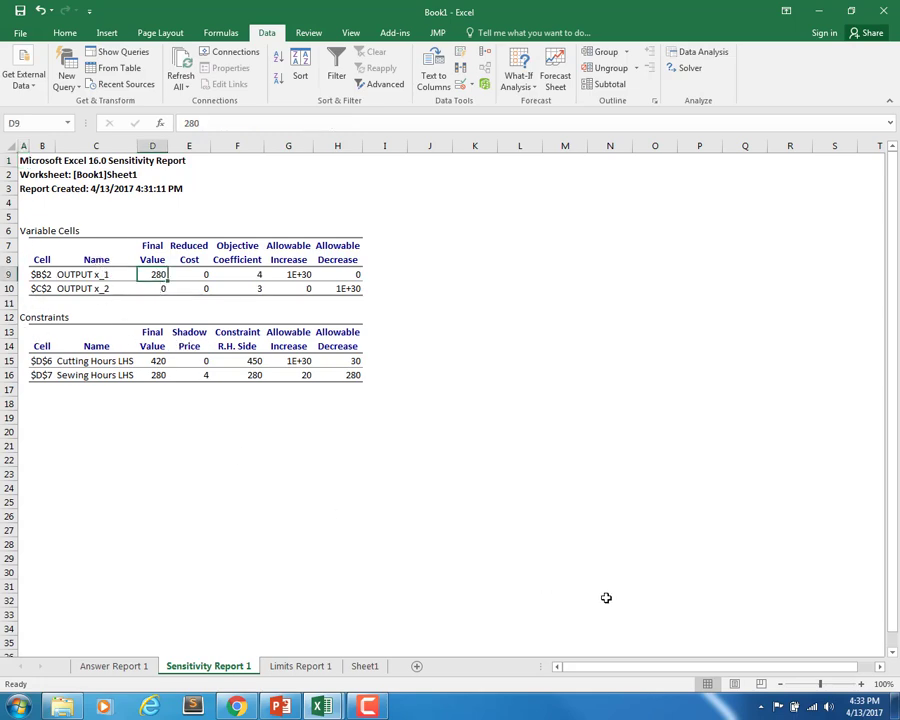
pyautogui.click(861, 684)
pyautogui.click(861, 684)
pyautogui.click(861, 684)
pyautogui.click(861, 684)
pyautogui.click(861, 684)
pyautogui.click(861, 684)
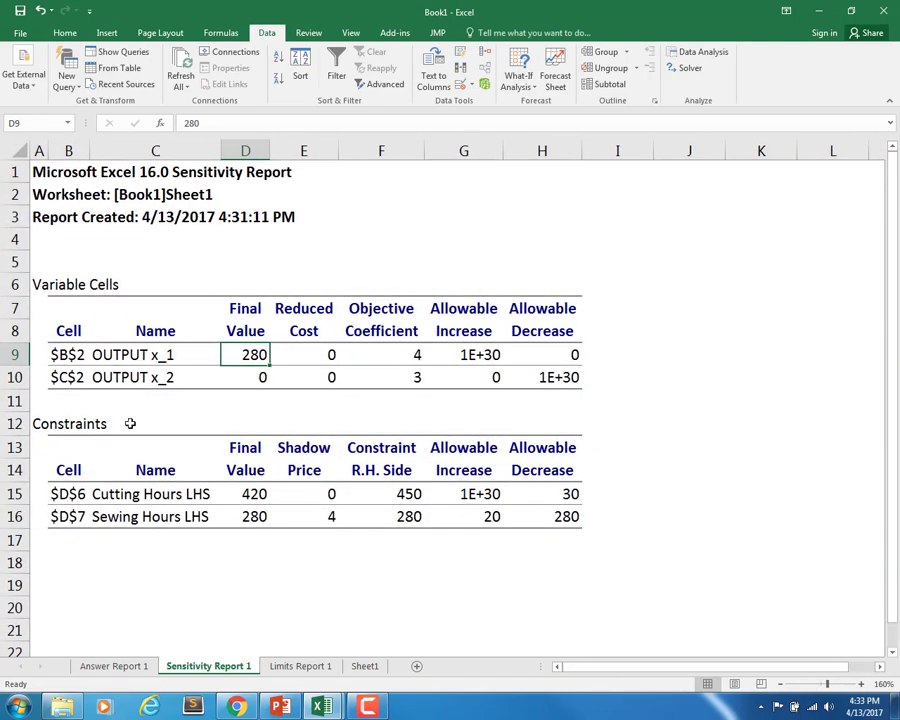